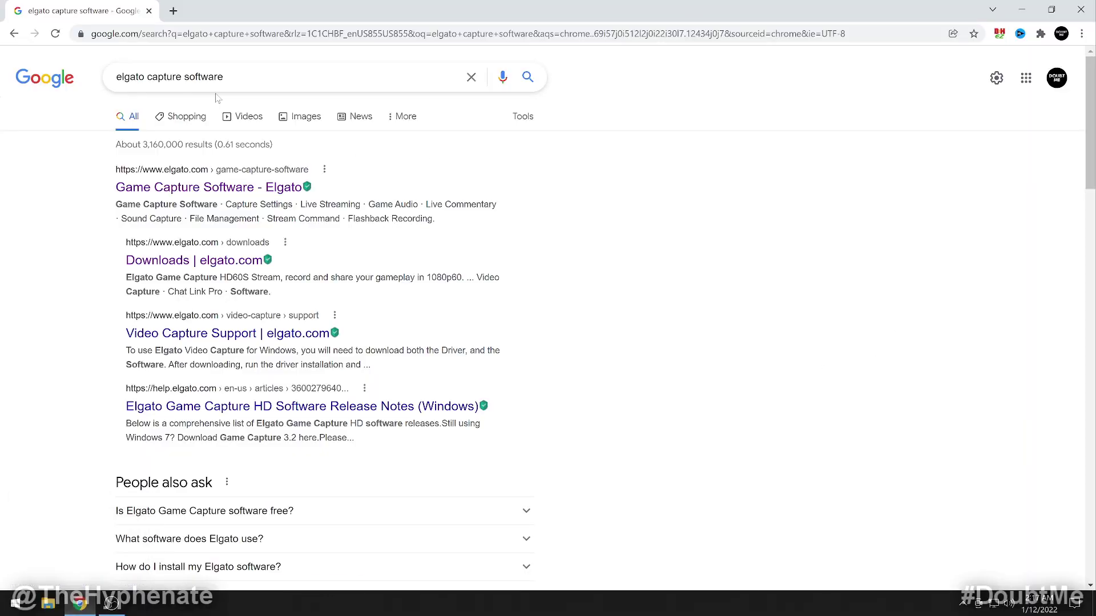
Step: Open Elgato's Game Capture Software search result, go to the site's downloads page and show all Windows downloads
left_click(206, 189)
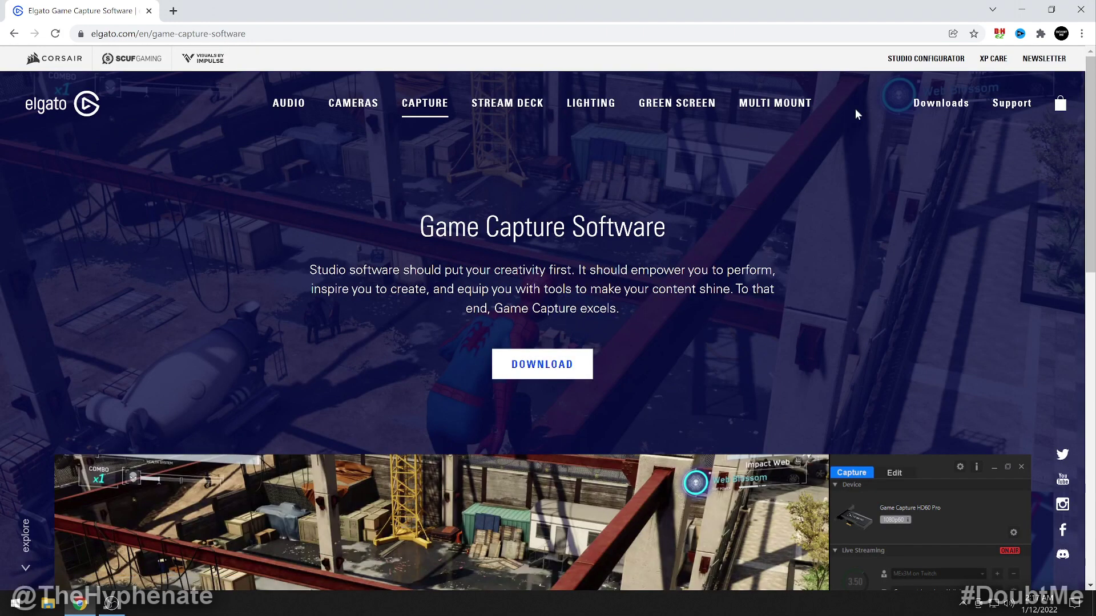
left_click(950, 110)
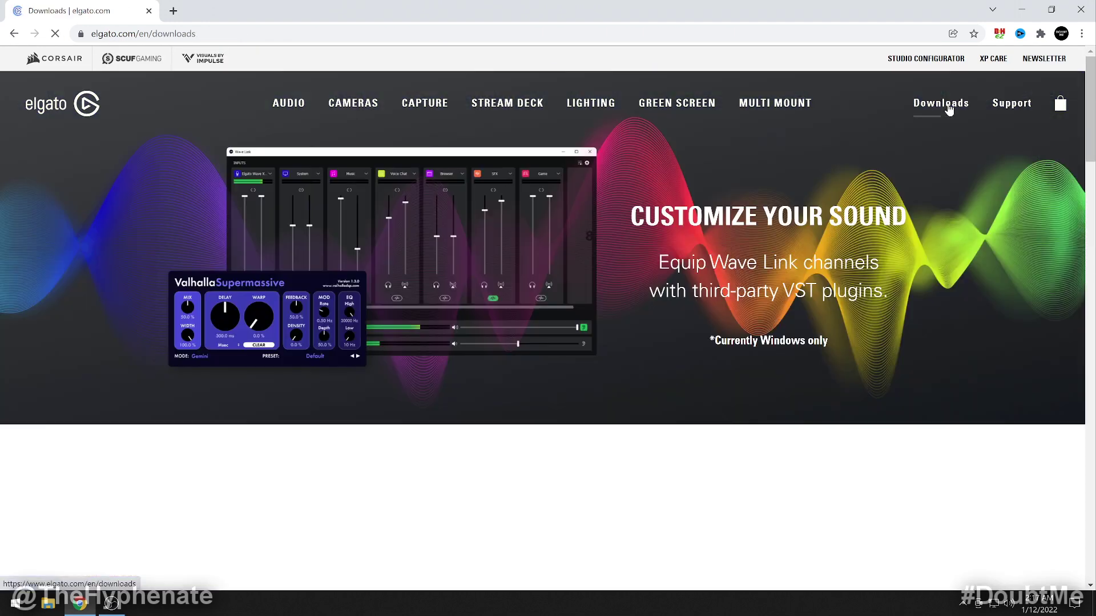
scroll(784, 291, "down", 4)
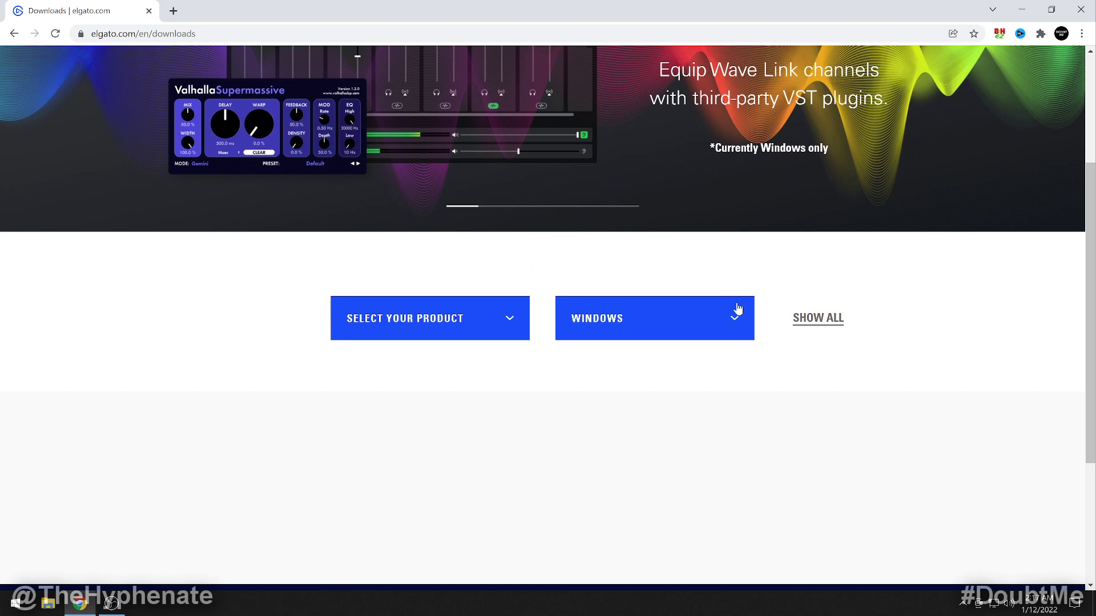
left_click(731, 315)
left_click(600, 370)
left_click(828, 321)
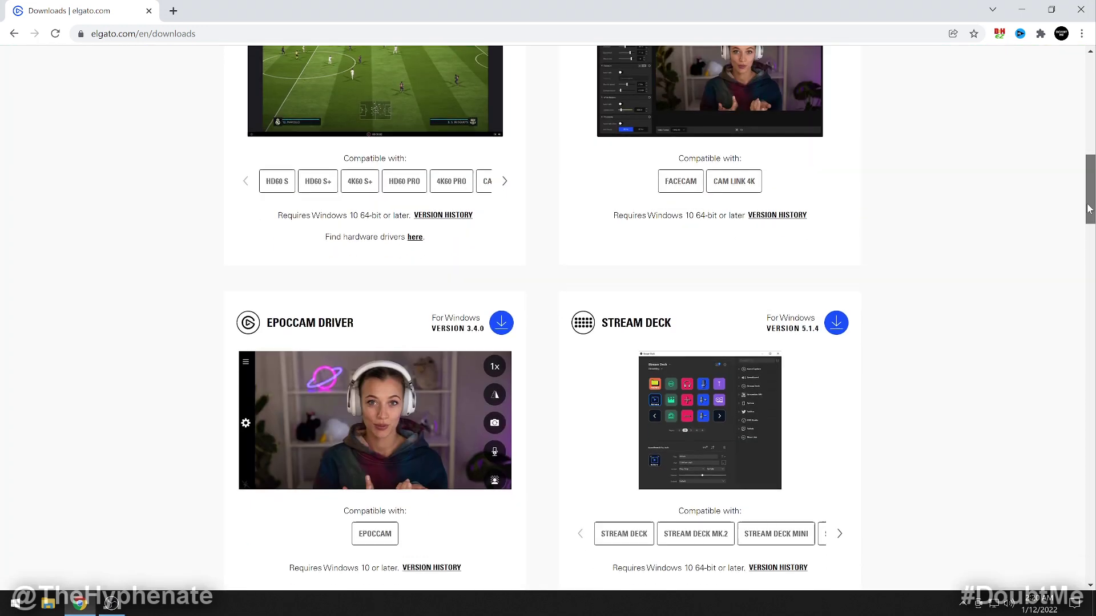
Step: Download Game Capture version 3.7 for Windows, dismiss the newsletter sign-up and launch the downloaded installer
left_click_drag(1090, 208, 1090, 308)
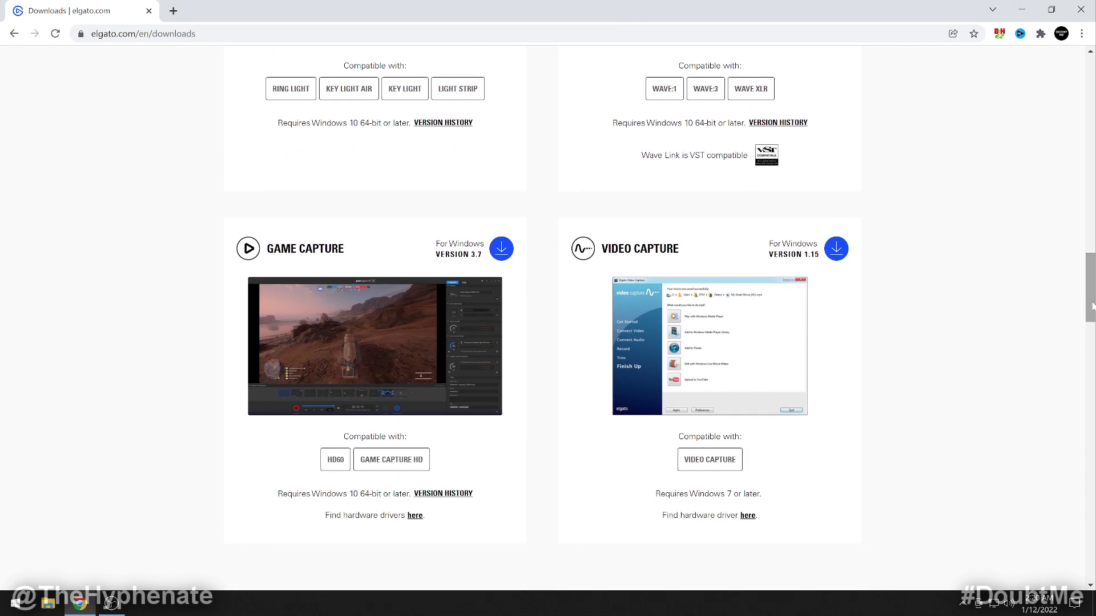
left_click(503, 249)
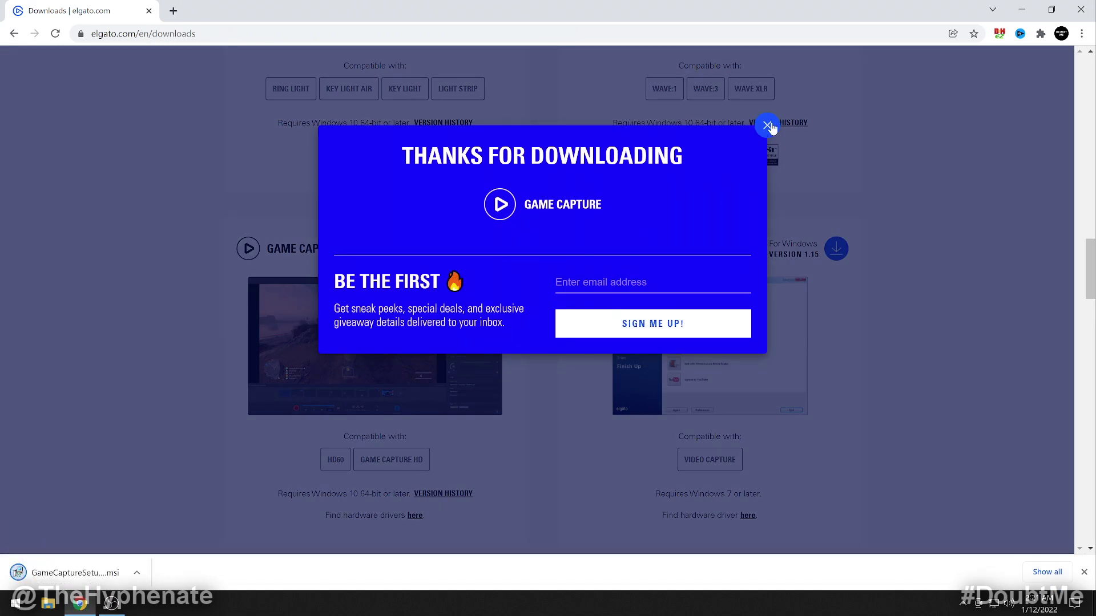
left_click(768, 125)
left_click(74, 571)
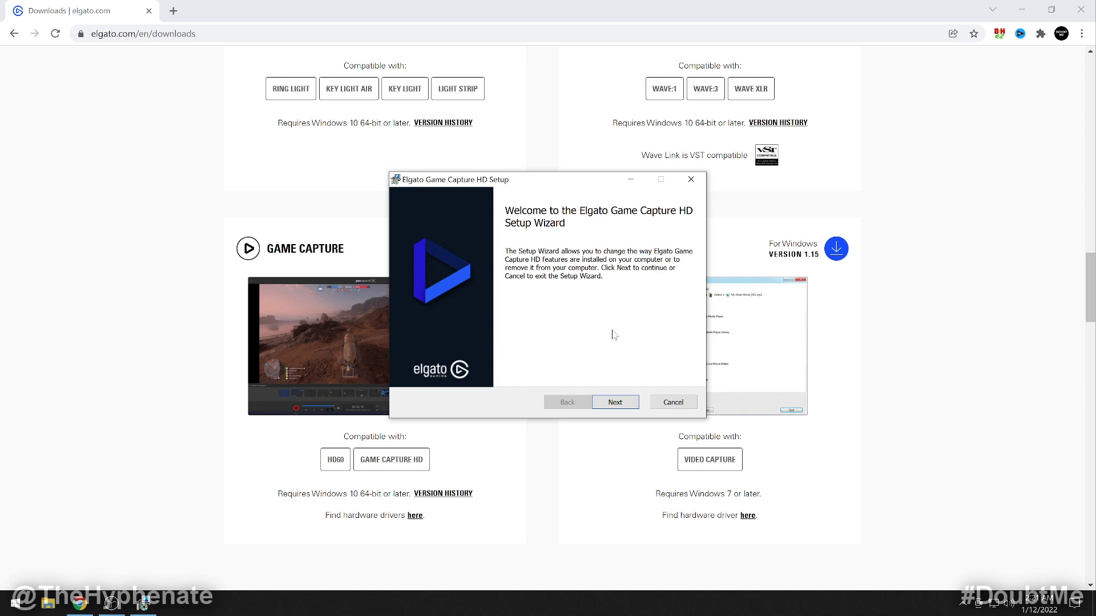
Step: Check the recently added programs for Sound Capture and Game Capture HD
key("super")
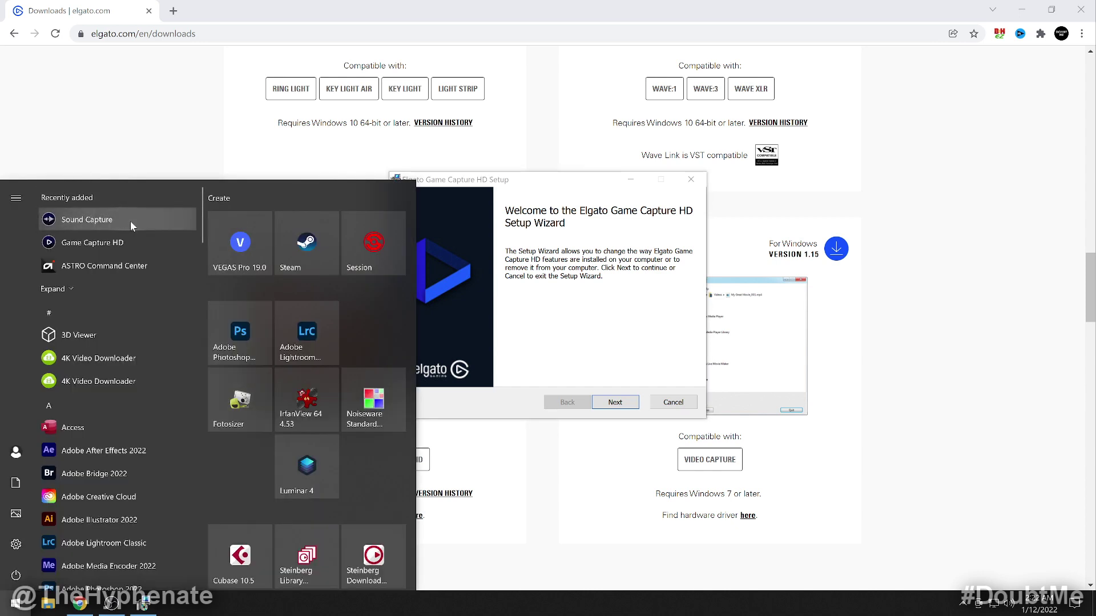
left_click(562, 251)
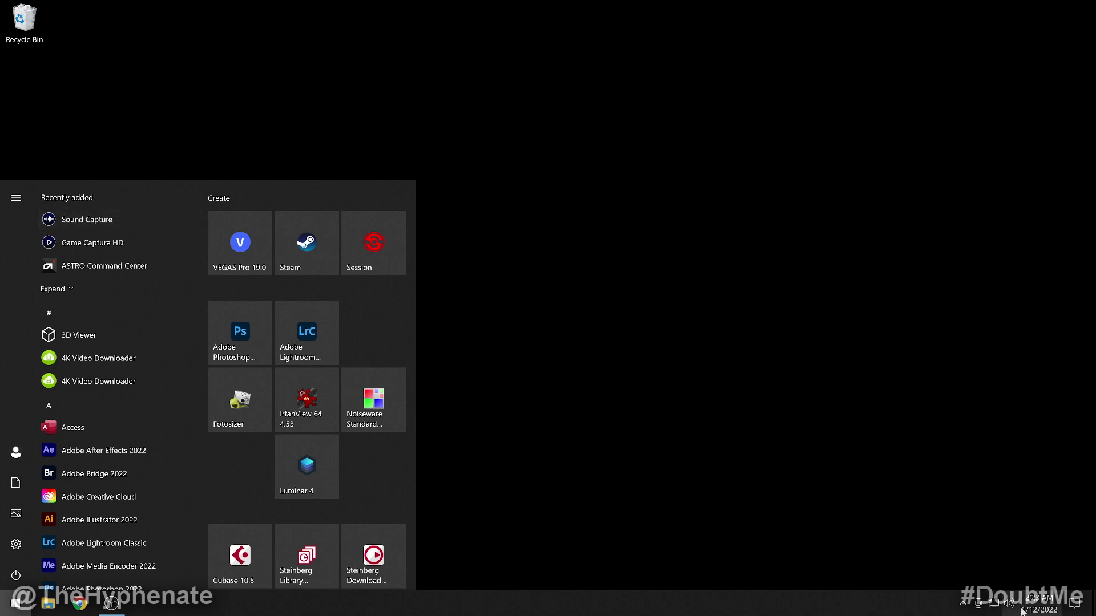
right_click(1015, 608)
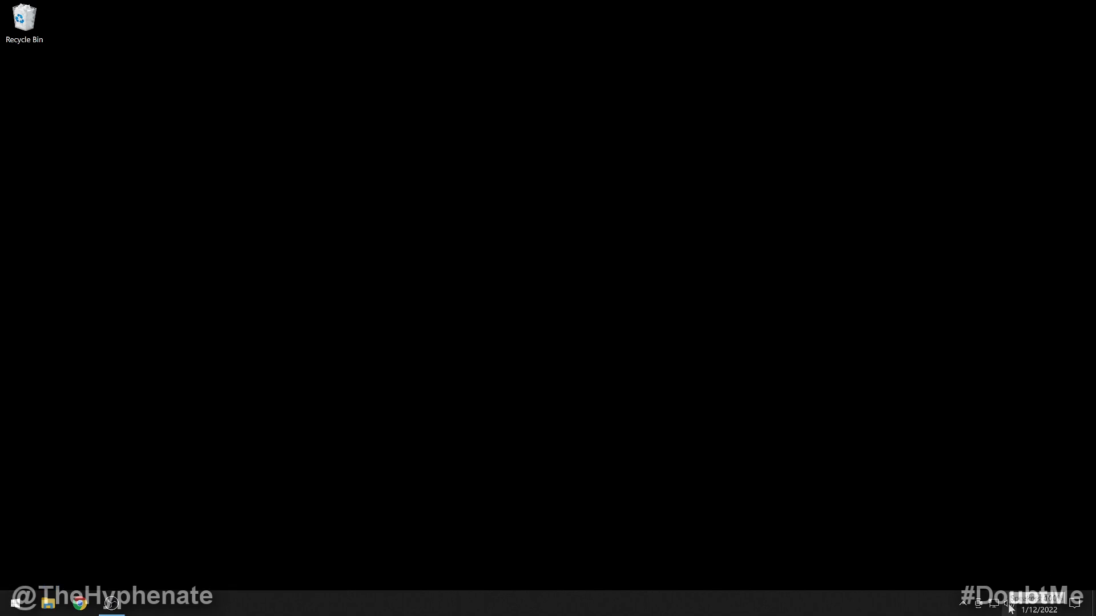
Step: Examine the Windows playback devices and the device options for the Elgato Sound Capture speakers and the Astro A50 Voice earphone
right_click(1010, 607)
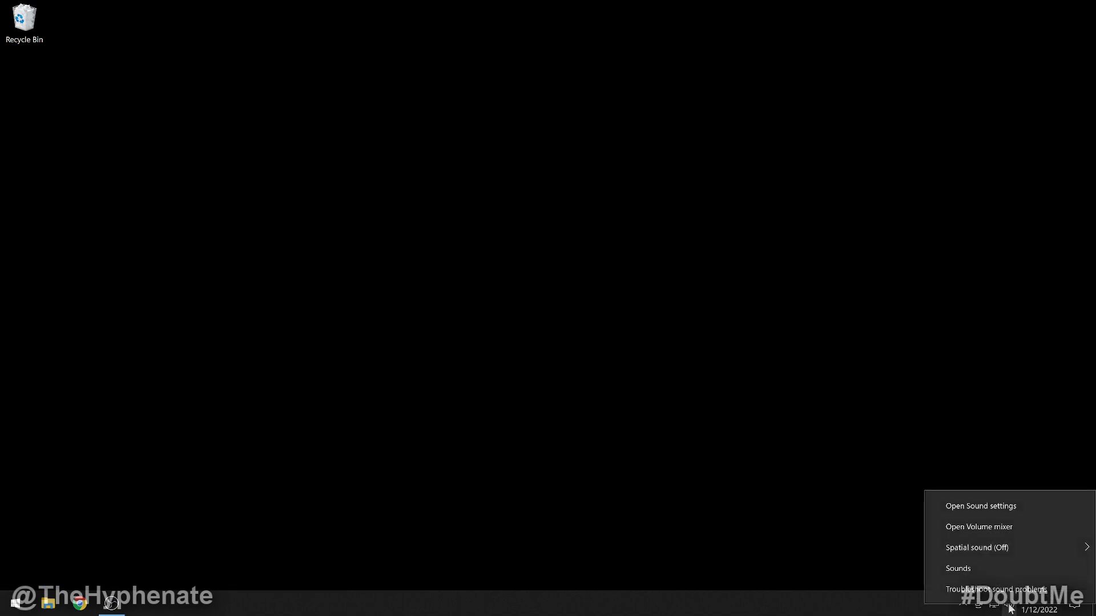
left_click(964, 569)
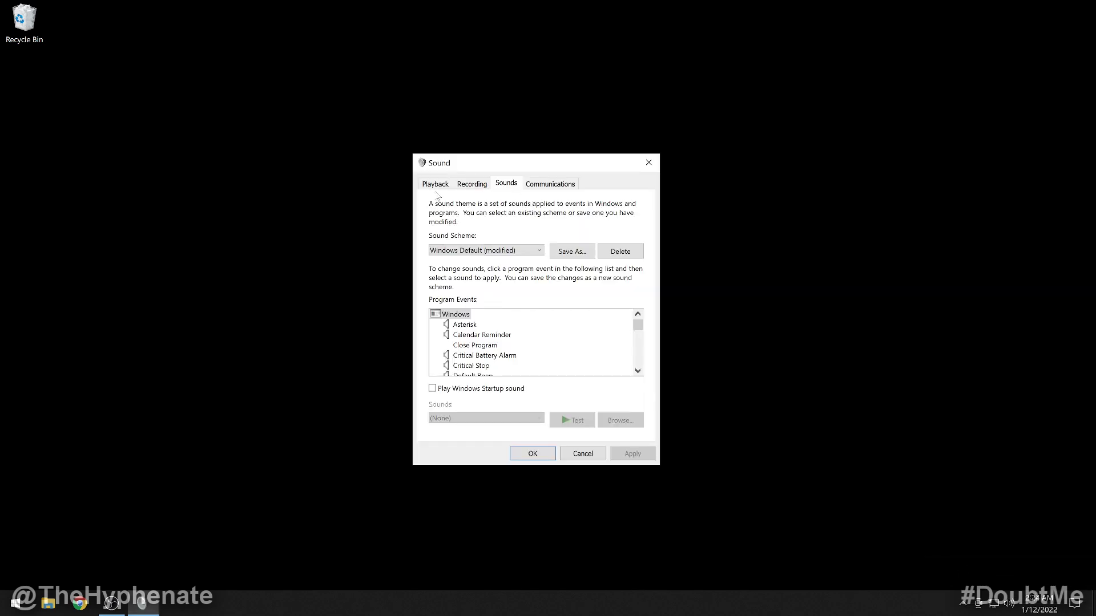
left_click(450, 186)
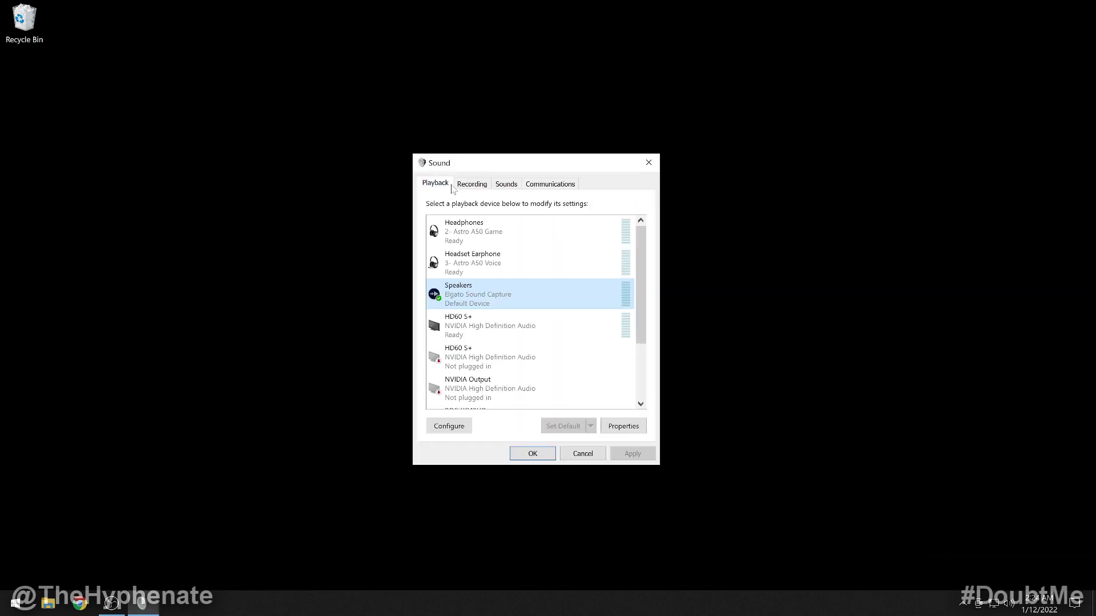
right_click(472, 299)
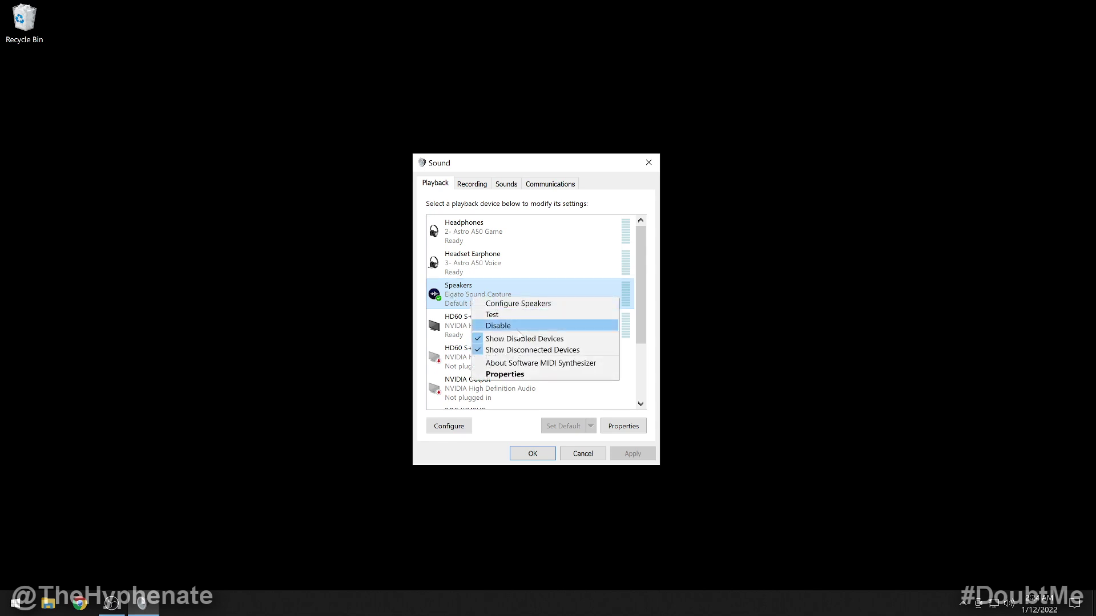
left_click(468, 266)
right_click(478, 263)
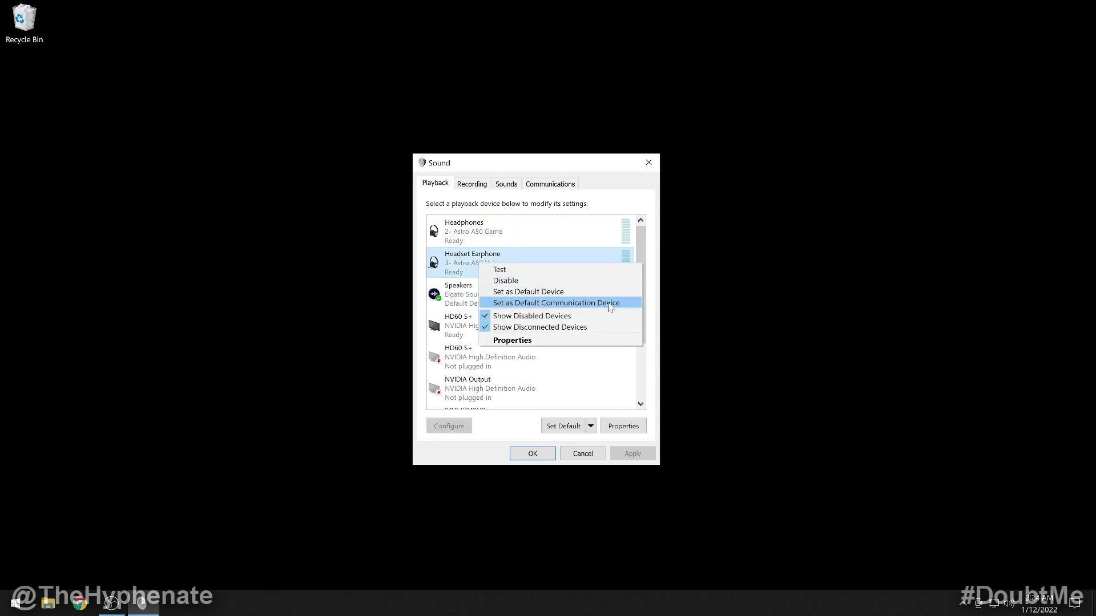
left_click(447, 293)
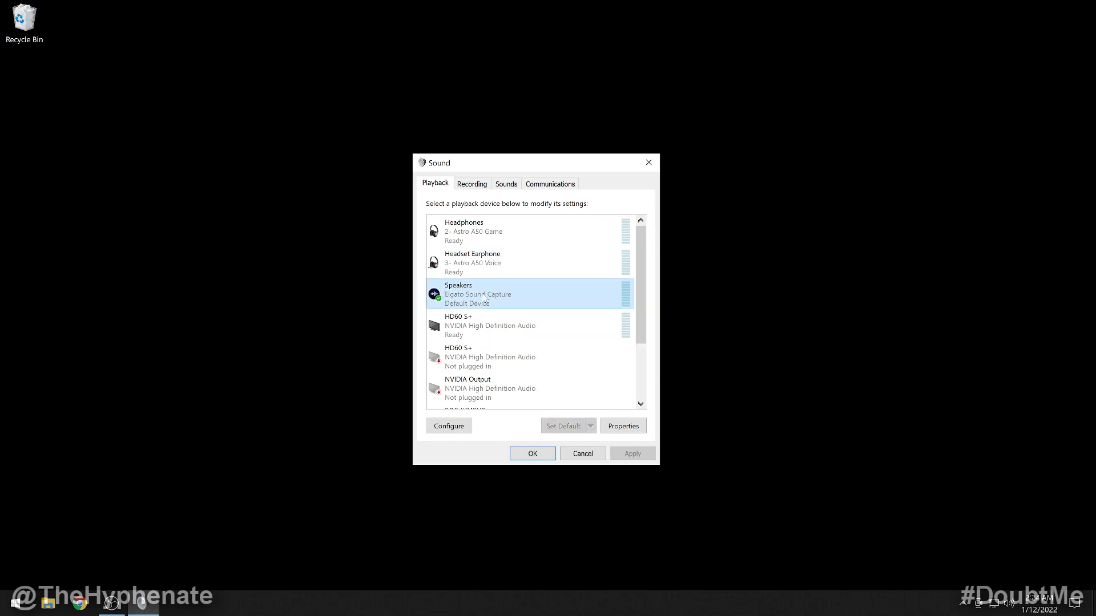
left_click_drag(641, 288, 648, 317)
Step: Check the Astro A50 Voice headset microphone among the recording devices and close the Windows sound settings
left_click(471, 184)
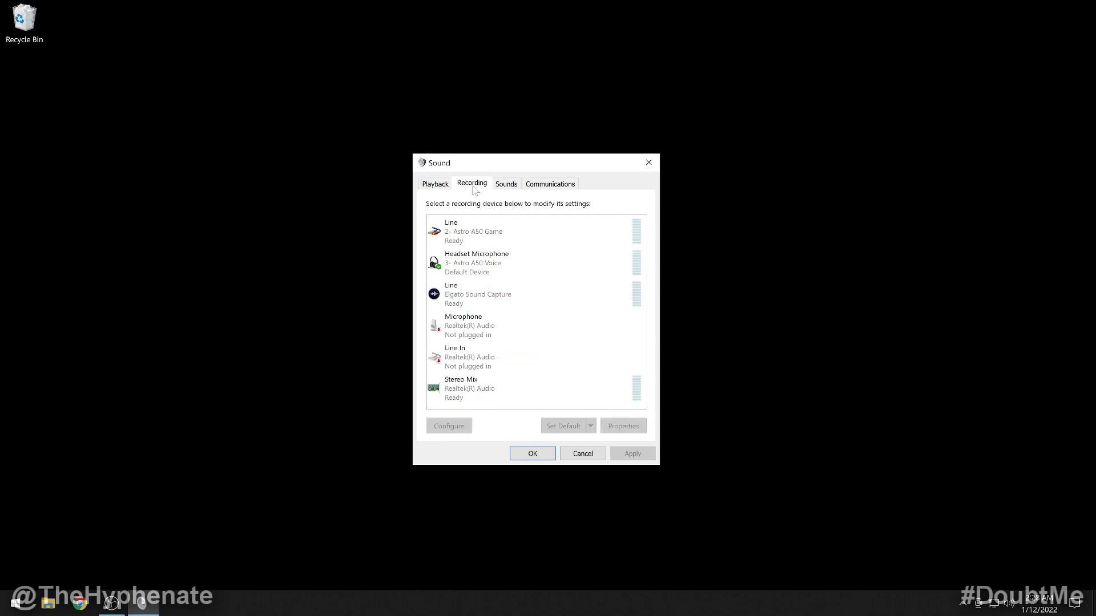
left_click(484, 275)
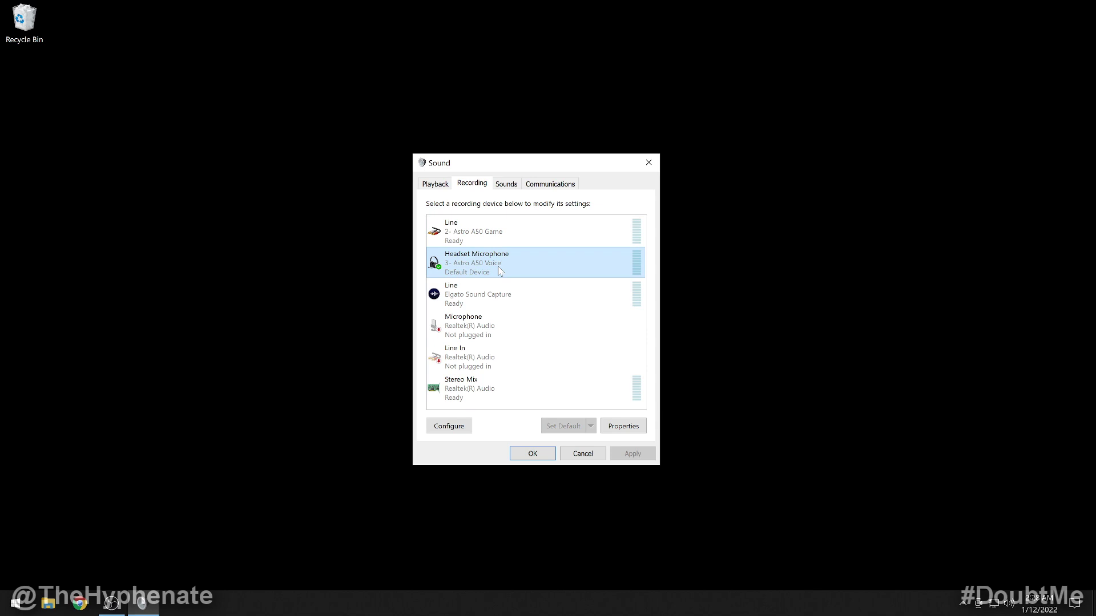
left_click(532, 453)
Step: Open Sound Capture and, in Team Chat mode, set the chat microphone to Headset Microphone (3- Astro A50 Voice)
left_click(15, 603)
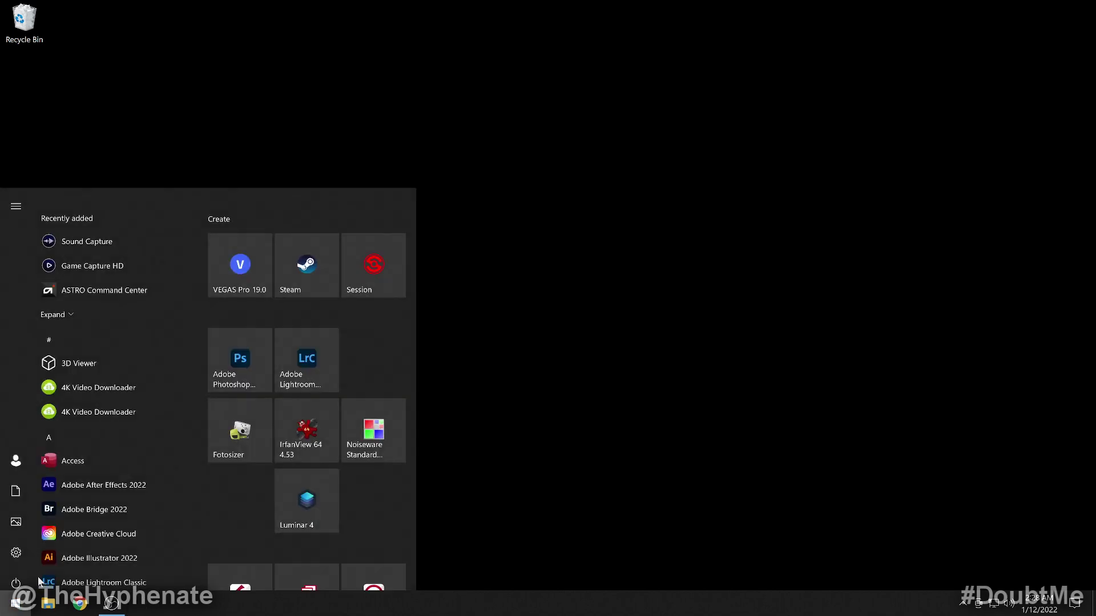
left_click(95, 223)
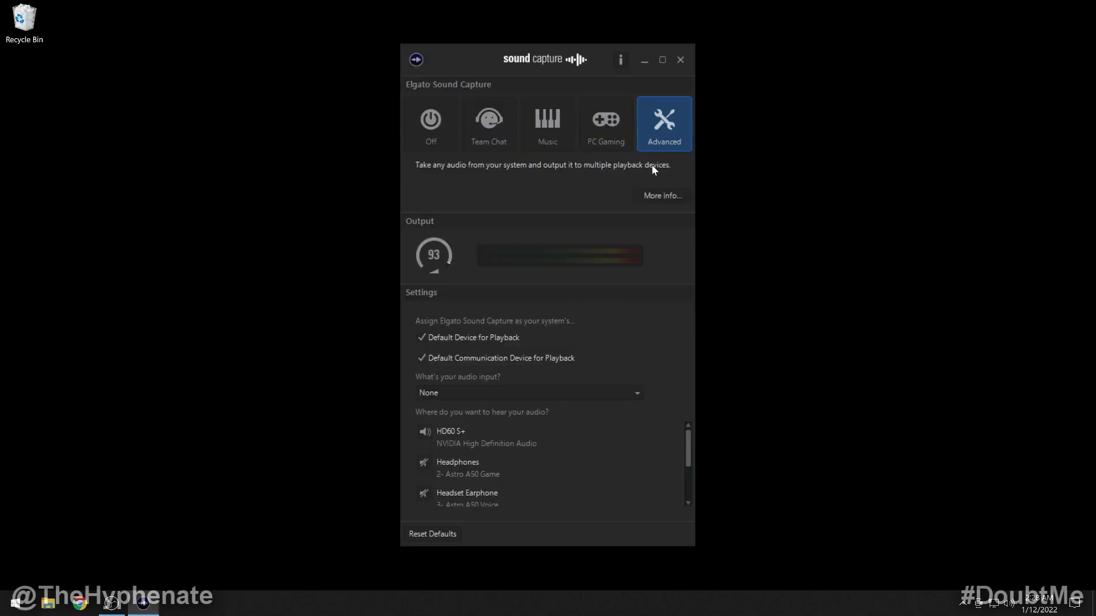
left_click(489, 125)
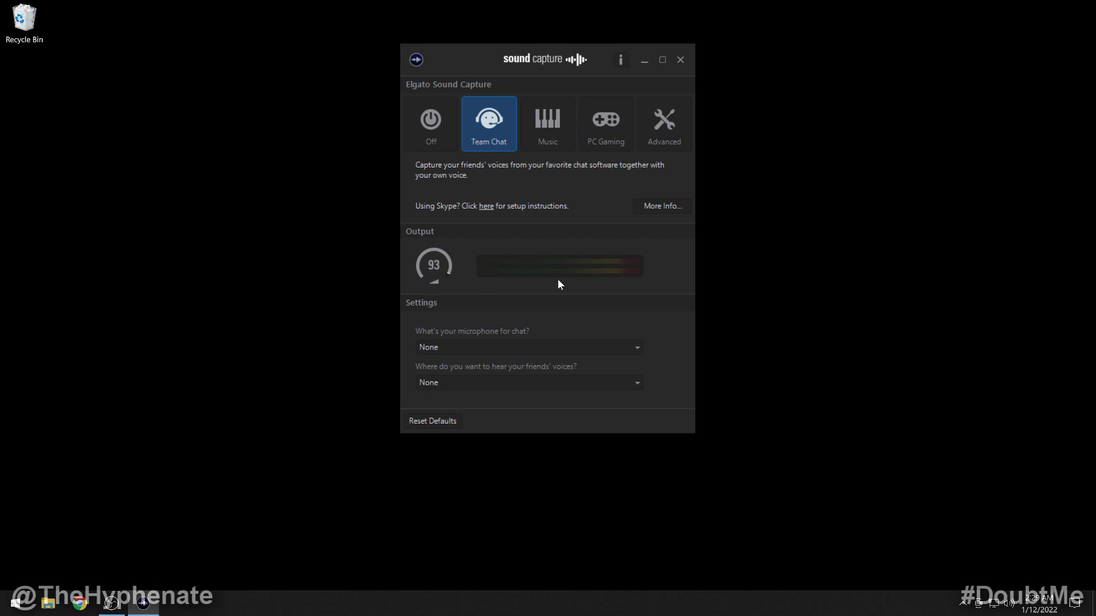
left_click(488, 346)
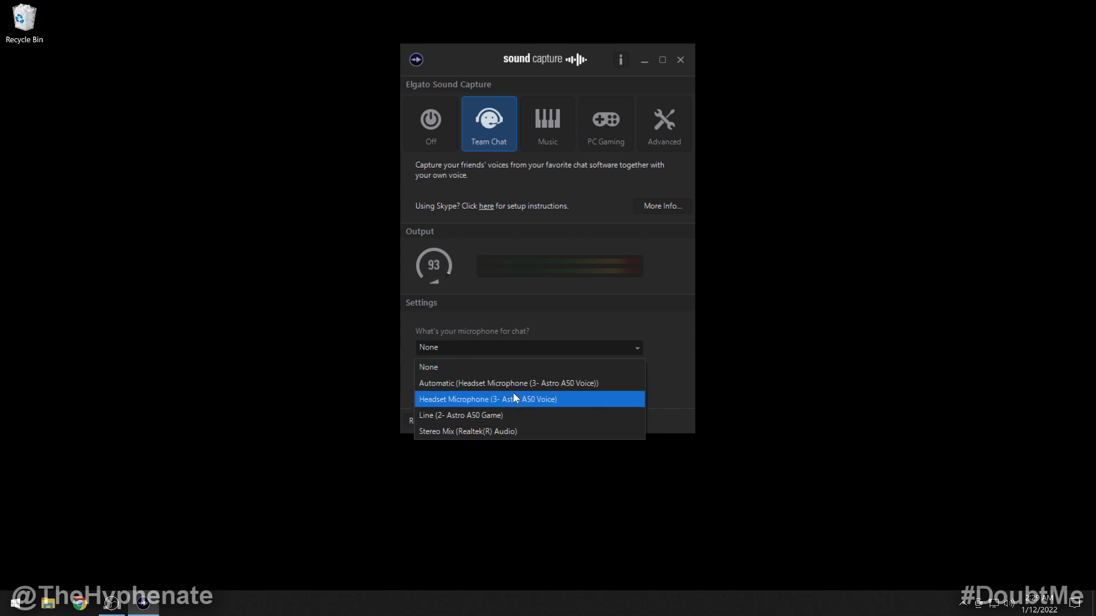
left_click(566, 400)
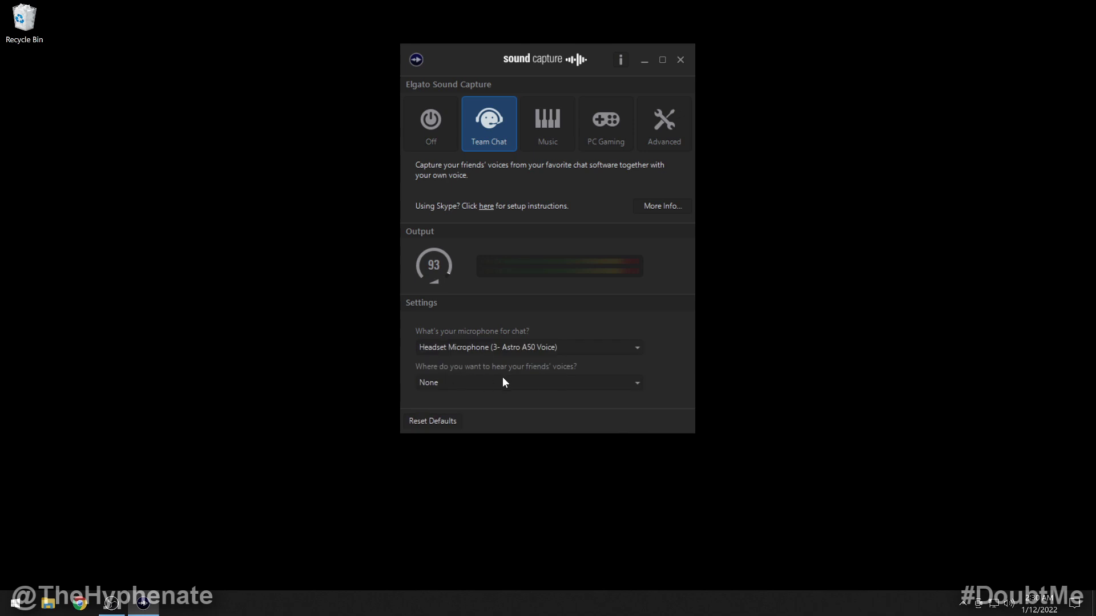
Step: Set the output for hearing friends' voices to HD60 S+ (NVIDIA High Definition Audio)
left_click(540, 384)
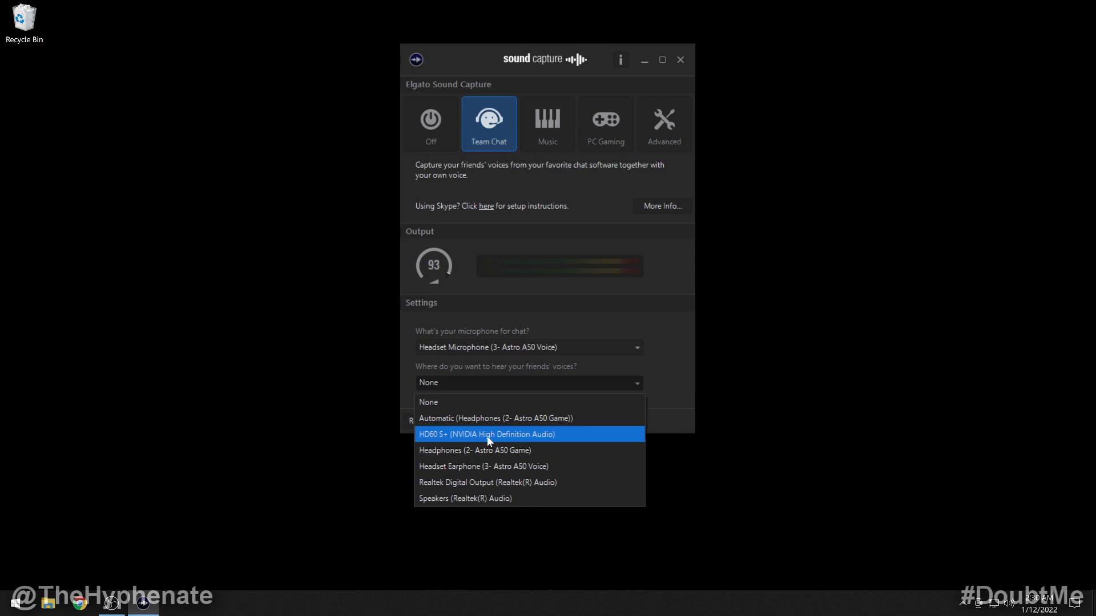
left_click(527, 435)
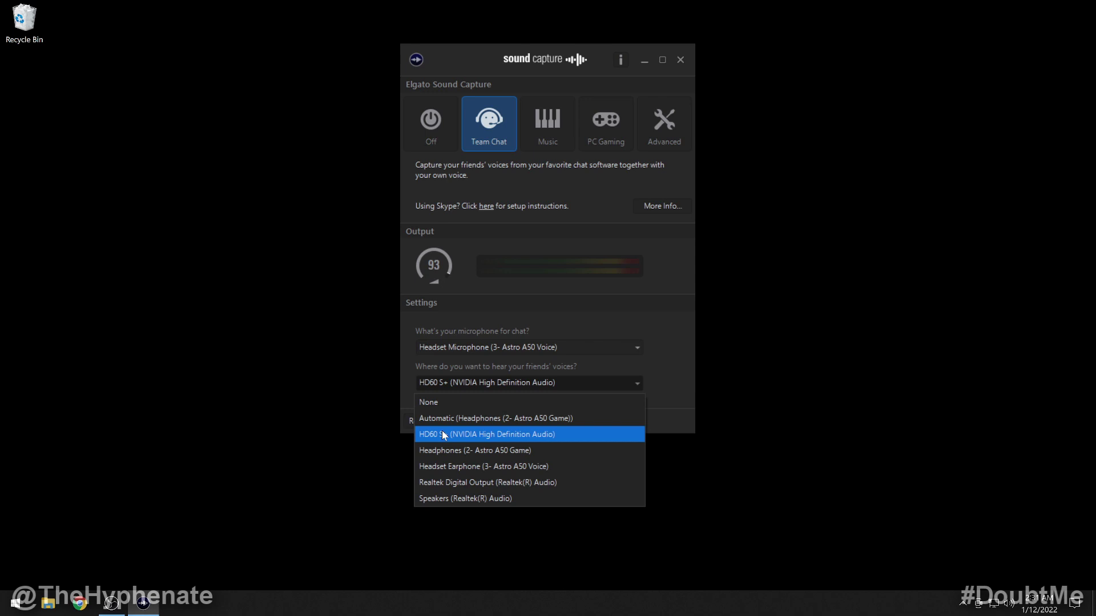
left_click(468, 437)
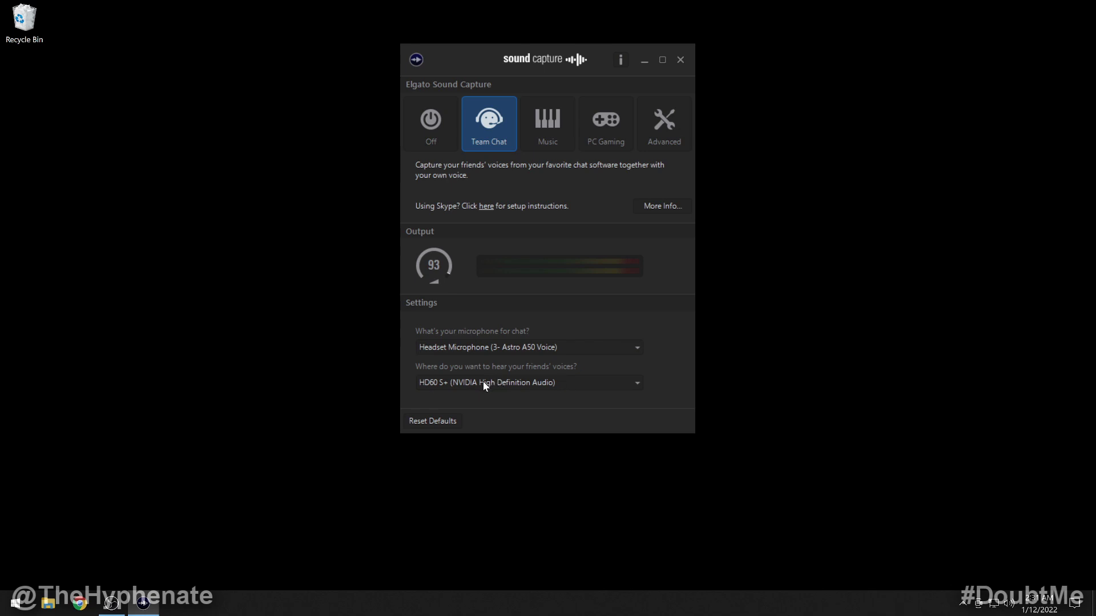
Step: Switch to Music mode and set where the music is heard to None
left_click(546, 126)
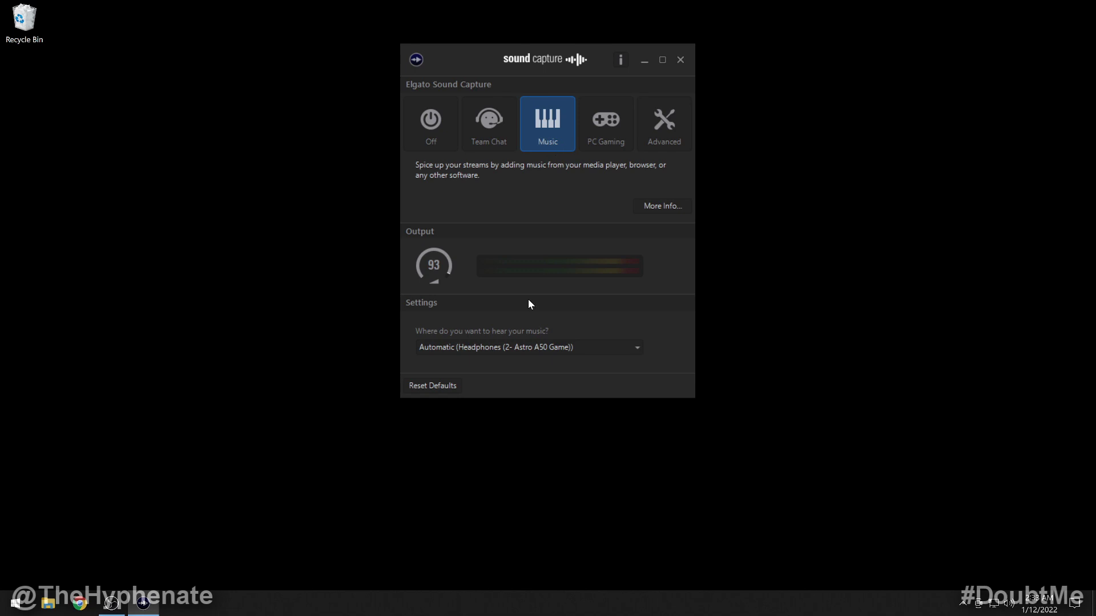
left_click(493, 346)
left_click(449, 371)
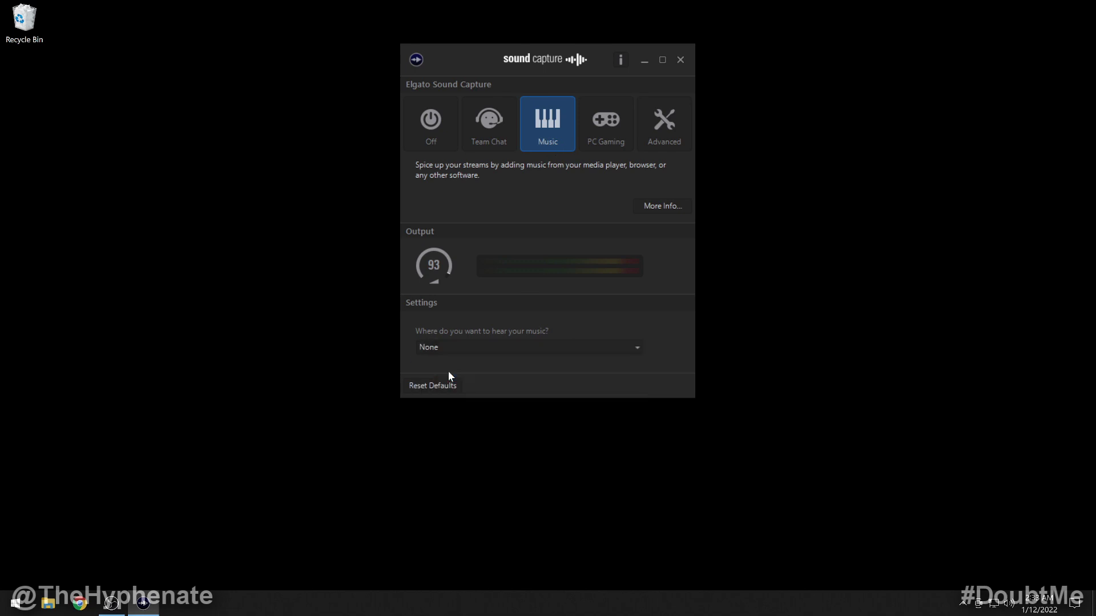
Step: In PC Gaming mode, set both the gameplay output and the Elgato Game Capture device output to HD60 S+ (NVIDIA High Definition Audio)
left_click(600, 122)
left_click(584, 347)
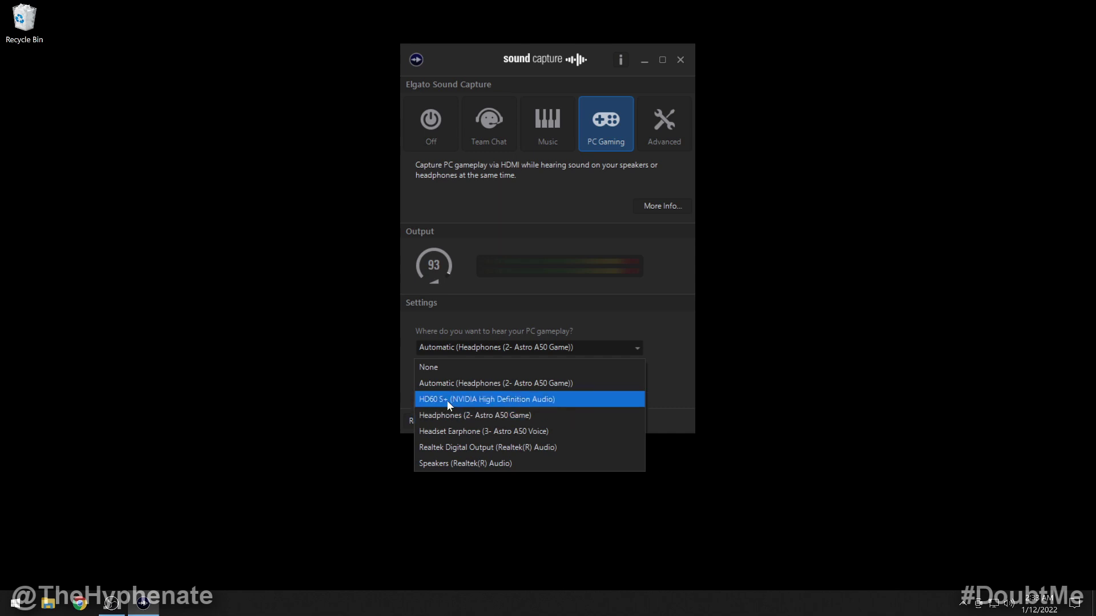
left_click(498, 399)
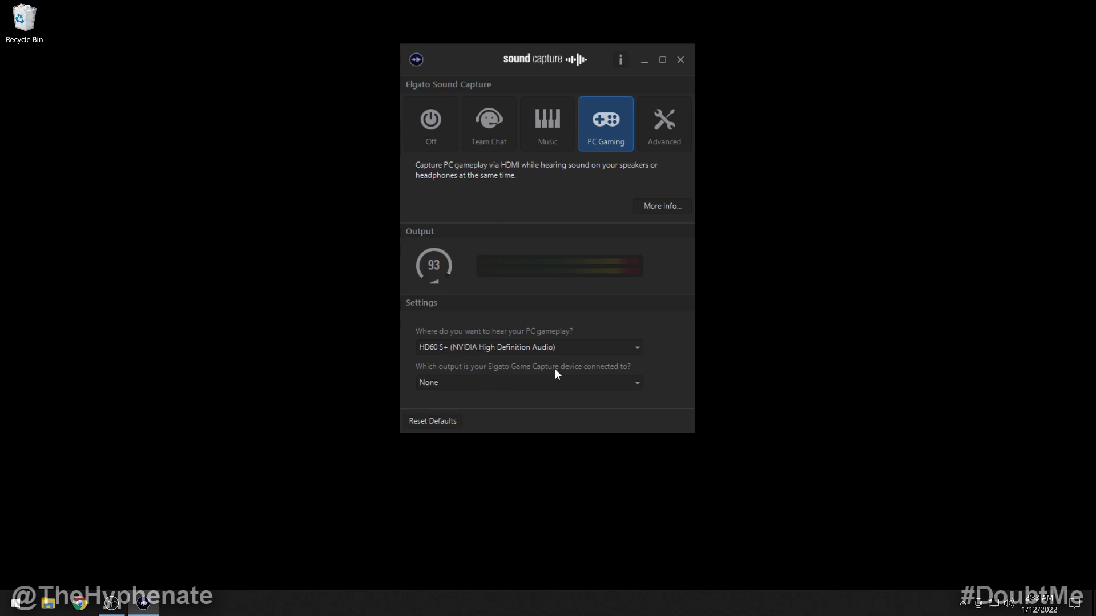
left_click(621, 379)
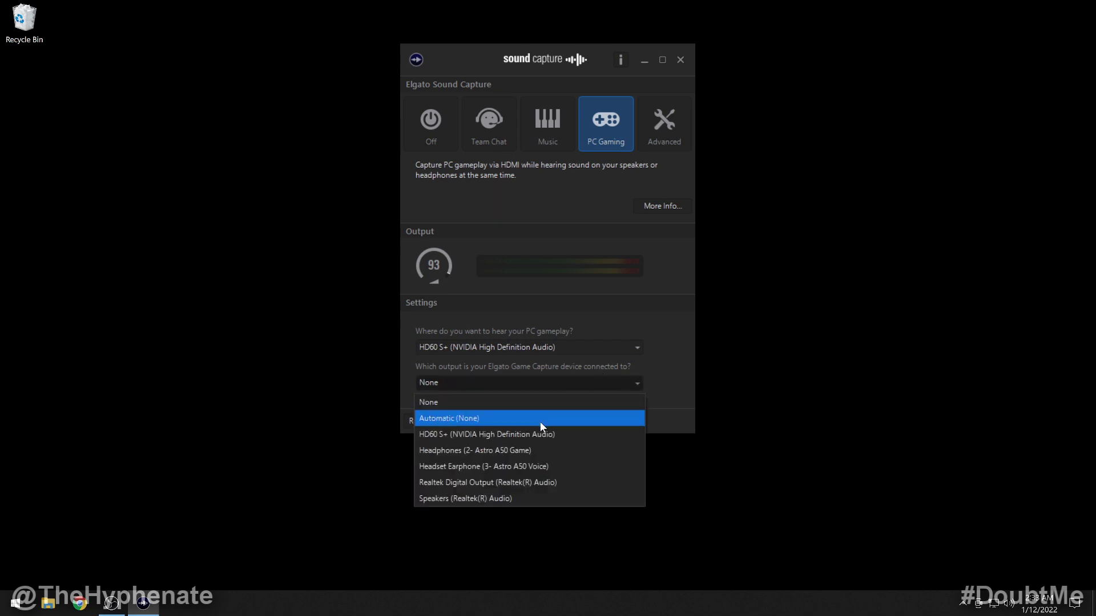
left_click(533, 435)
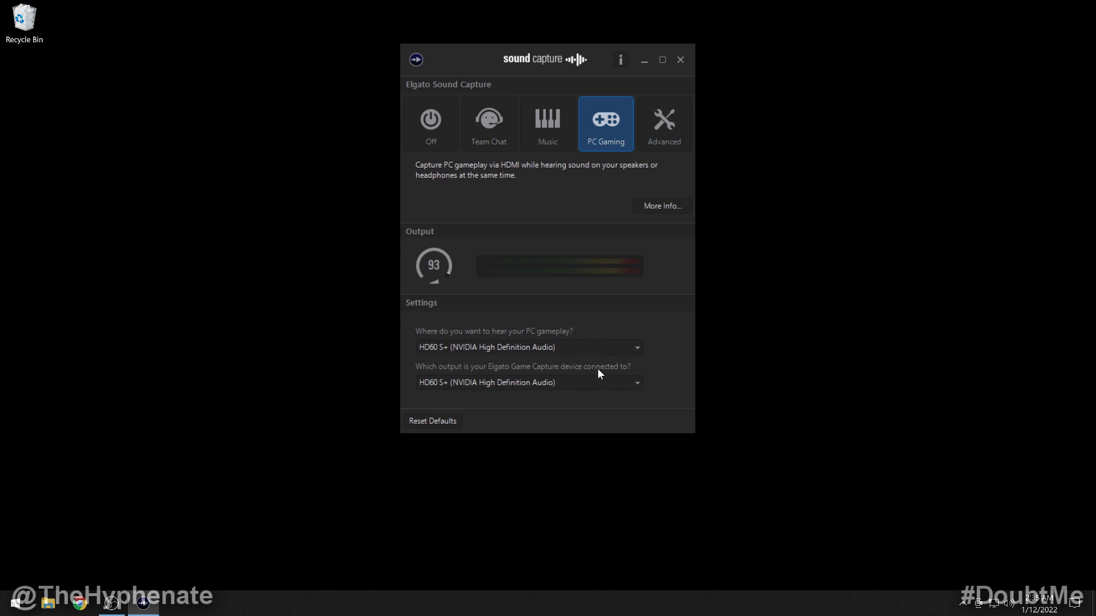
Step: Switch to Advanced mode and review the playback devices available for hearing the audio
left_click(674, 129)
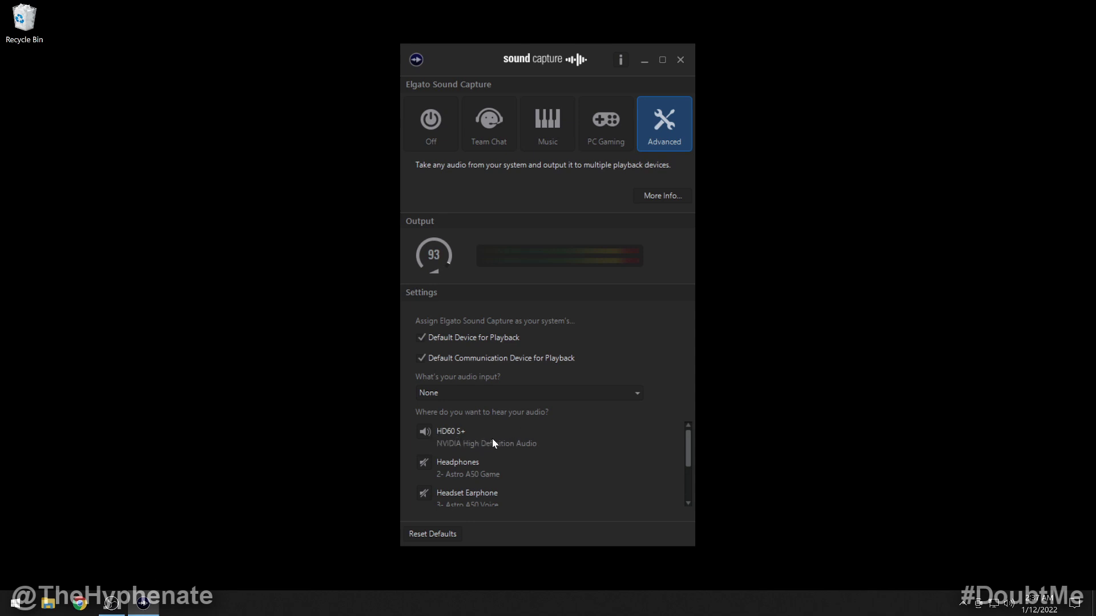
scroll(467, 440, "down", 3)
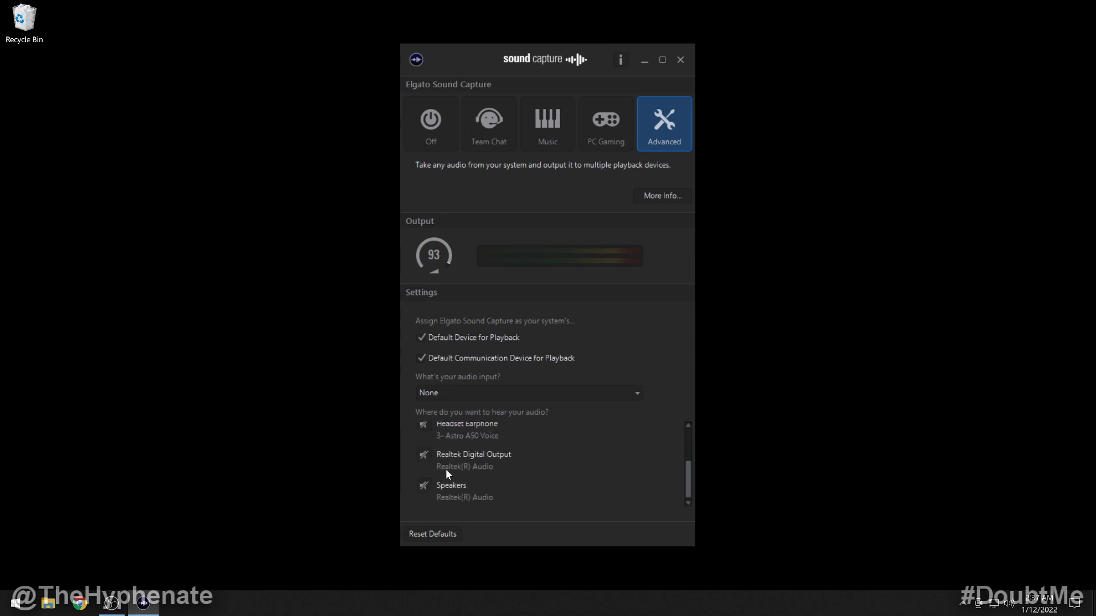
scroll(691, 457, "up", 3)
scroll(690, 455, "down", 3)
left_click_drag(687, 479, 687, 474)
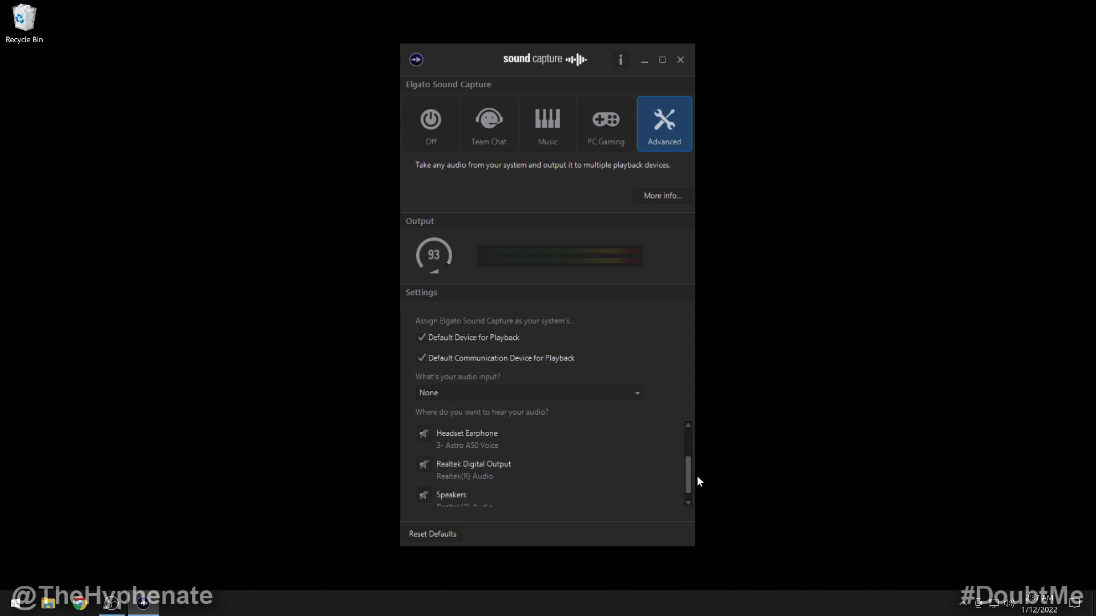
Step: Enable Headset Earphone (3- Astro A50 Voice) as a listening device alongside HD60 S+ and check the system playback volume
left_click_drag(689, 476, 690, 449)
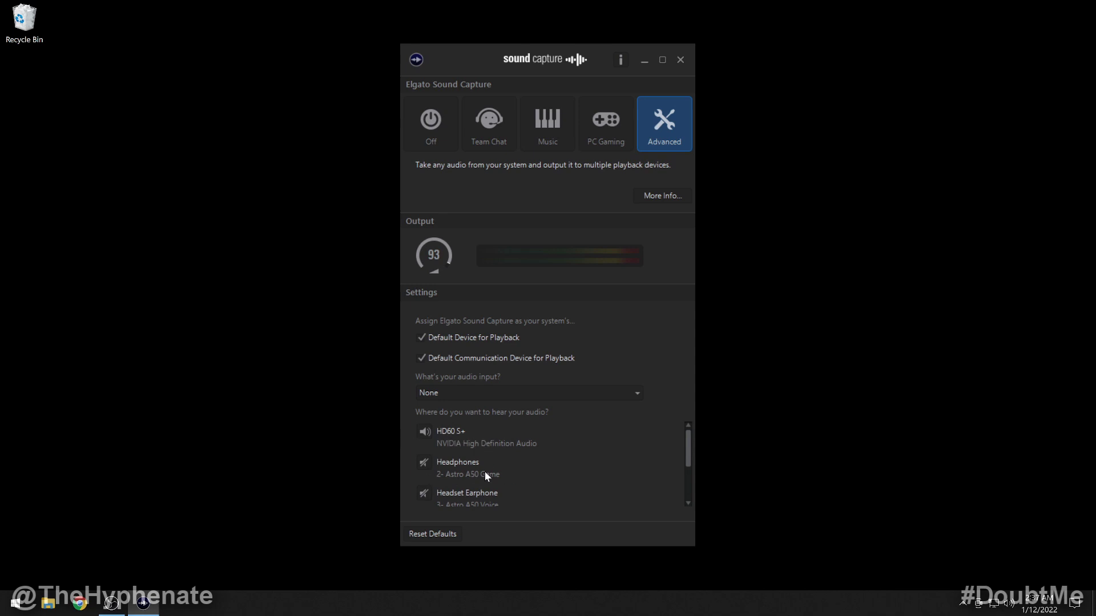
scroll(508, 462, "down", 1)
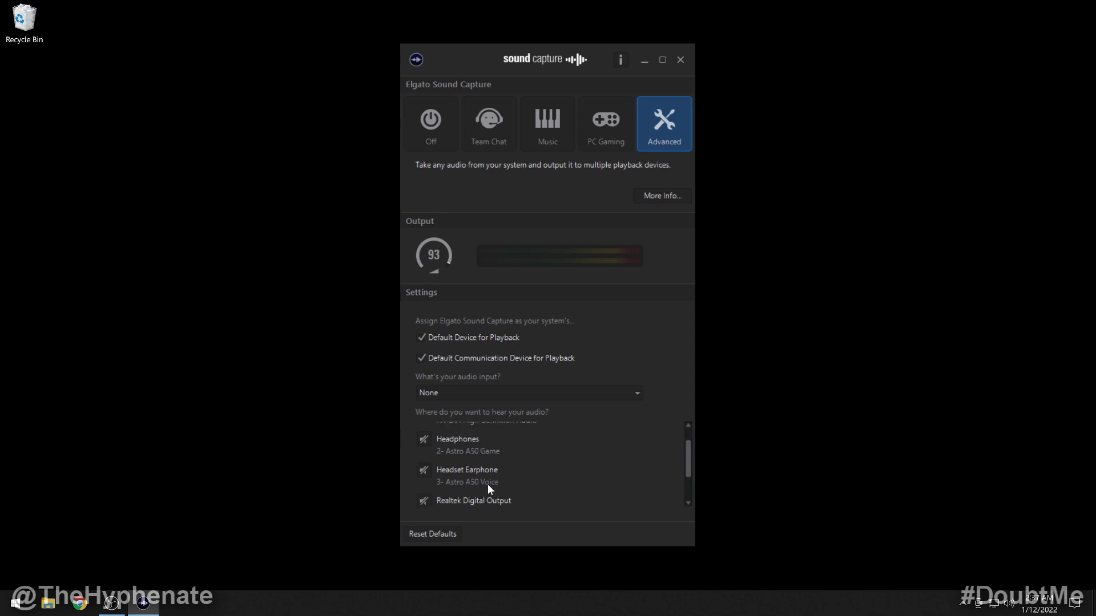
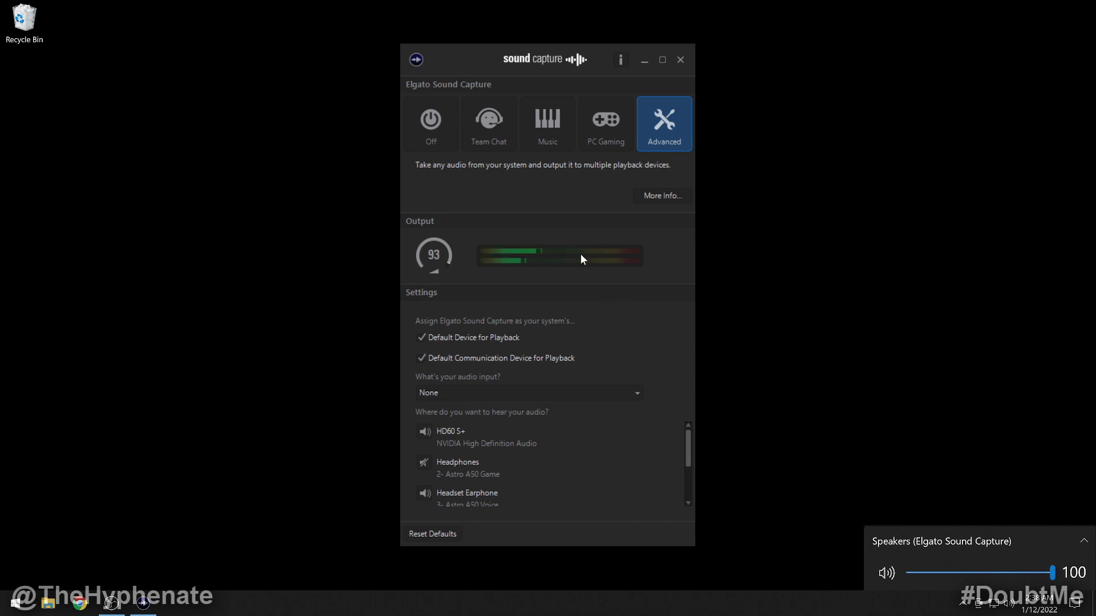
left_click_drag(1053, 573, 1053, 573)
Step: Review the audio settings of the Team Chat, Music and PC Gaming modes, and return to Advanced mode
left_click(490, 147)
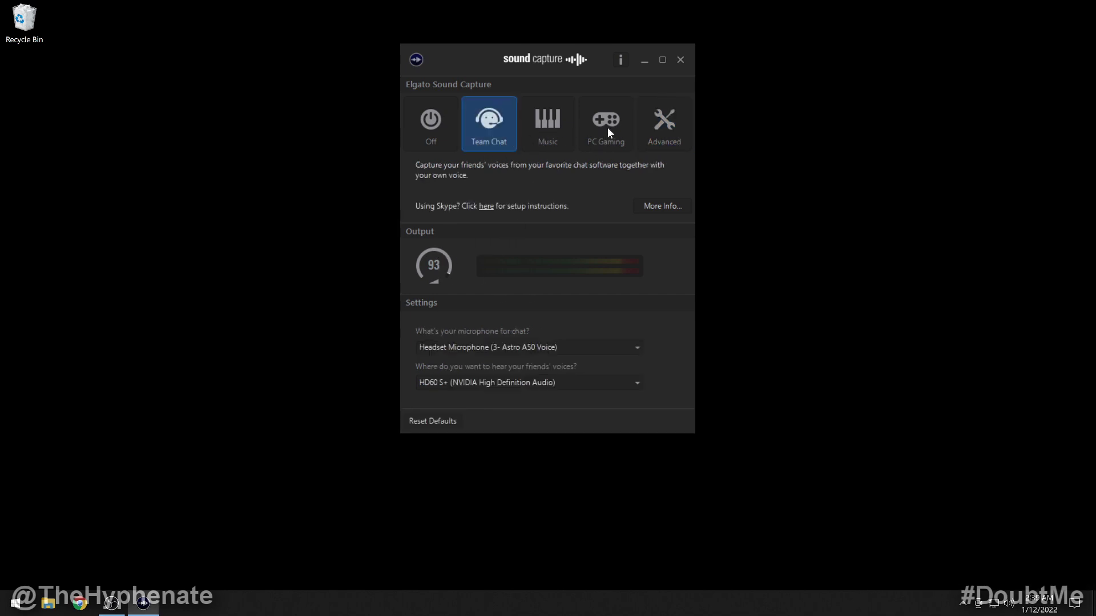
left_click(607, 128)
left_click(528, 140)
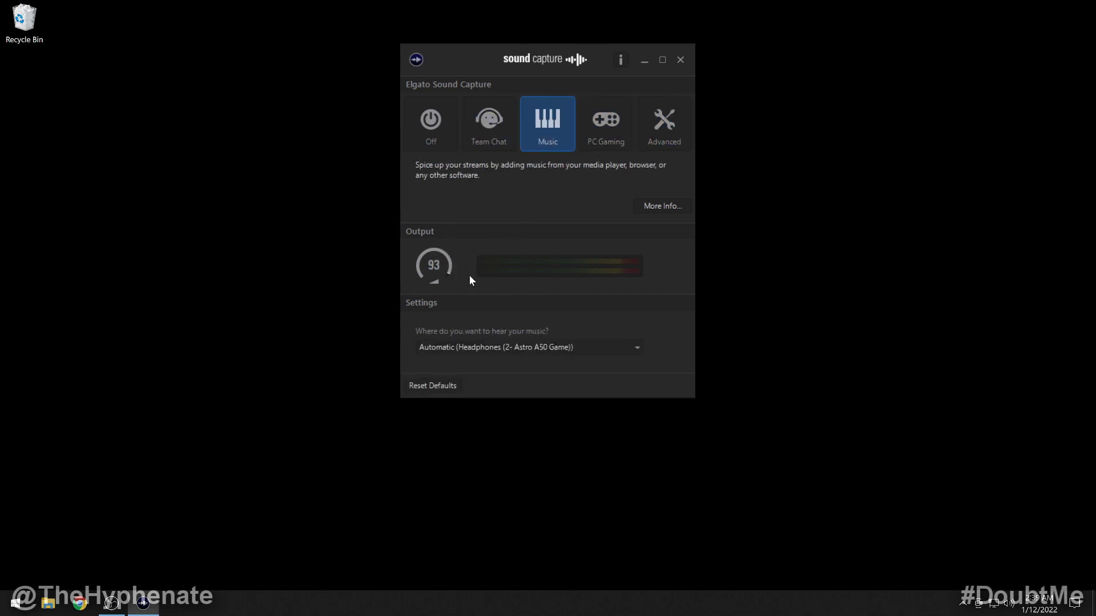
left_click(594, 131)
left_click(505, 136)
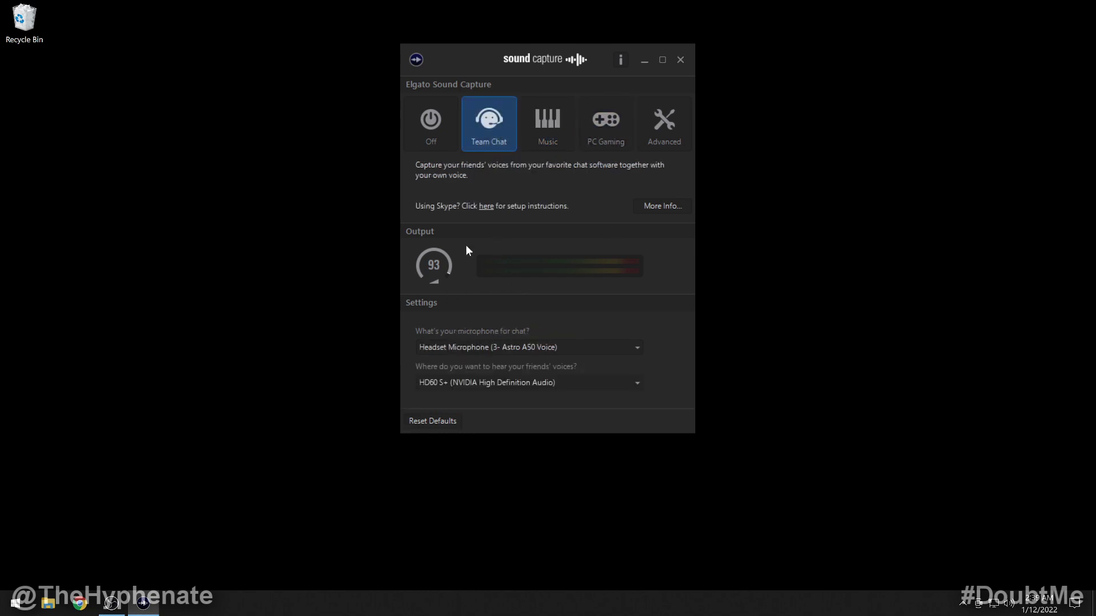
left_click(605, 133)
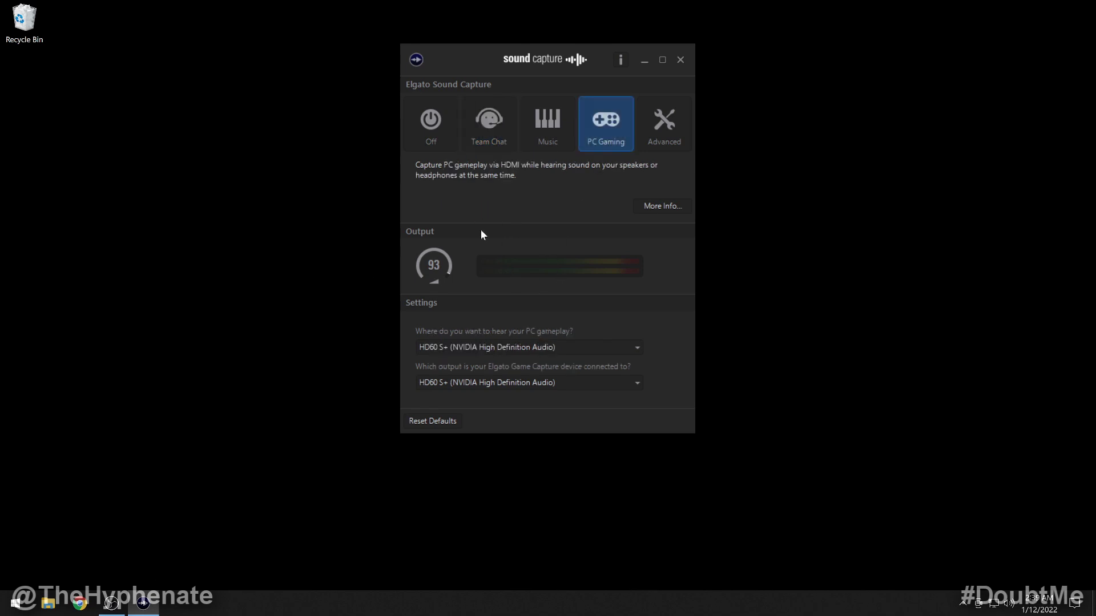
left_click(655, 121)
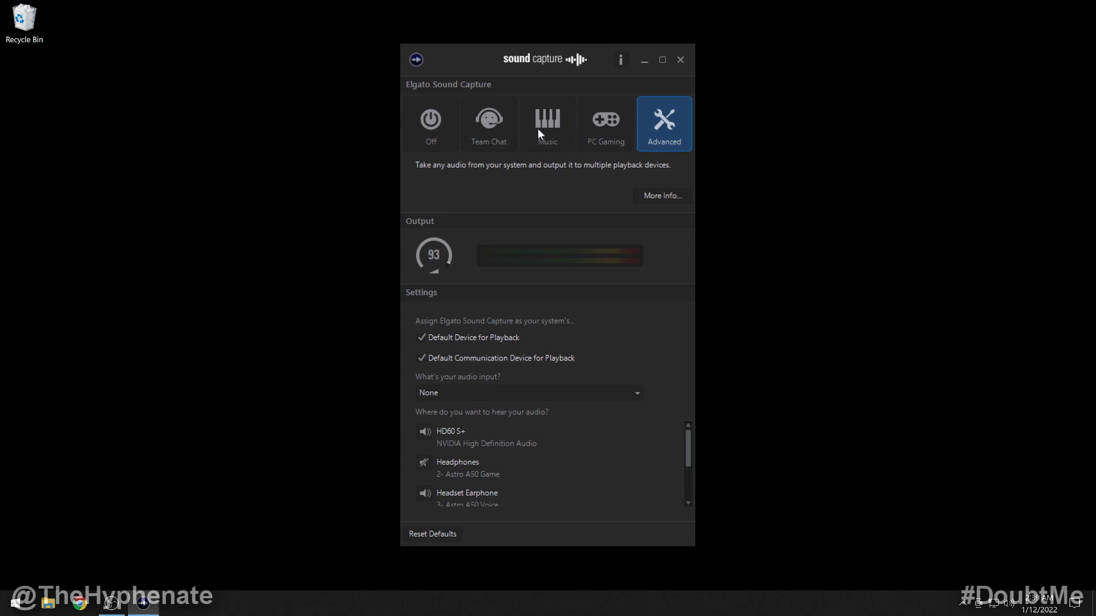
left_click(611, 132)
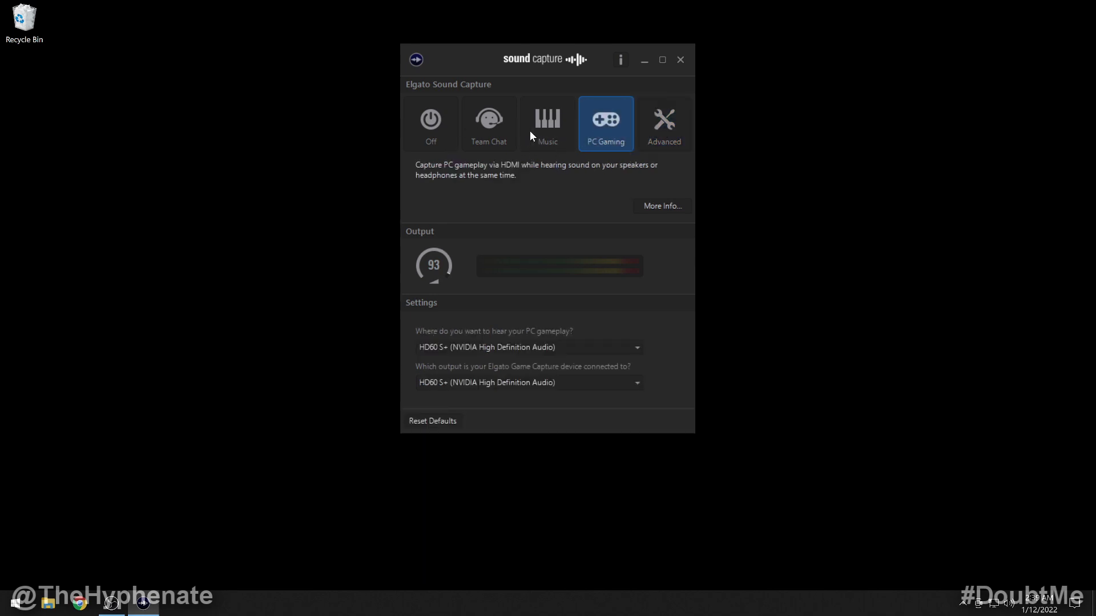
mouse_move(438, 289)
scroll(440, 287, "down", 4)
left_click(662, 126)
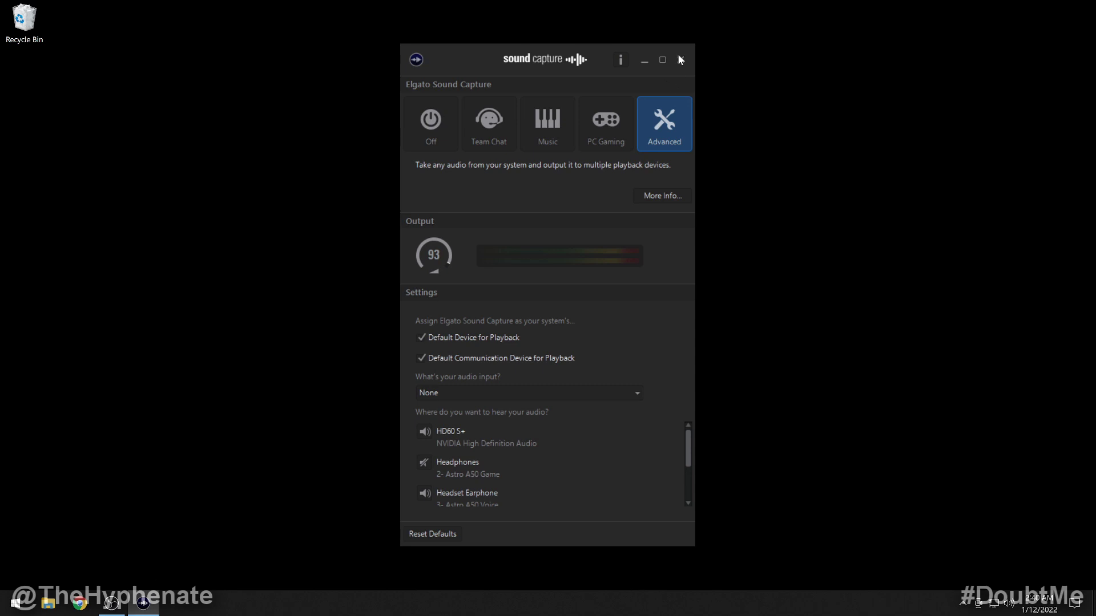
left_click(684, 60)
Step: Try Speakers (Realtek(R) Audio) as an additional listening device in Advanced mode and turn it back off
scroll(690, 446, "down", 2)
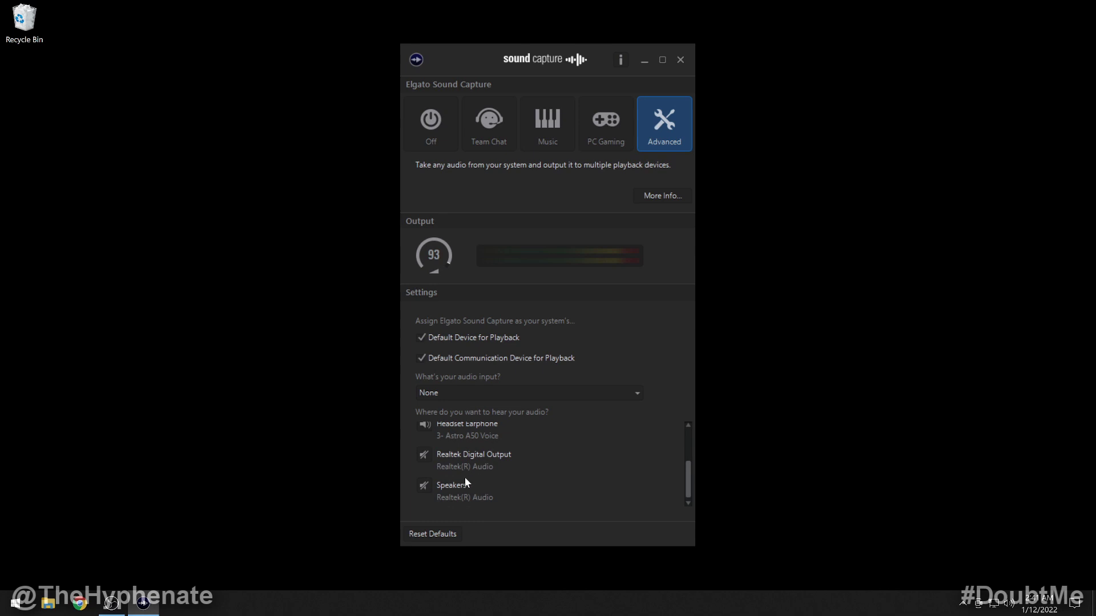
scroll(480, 477, "up", 1)
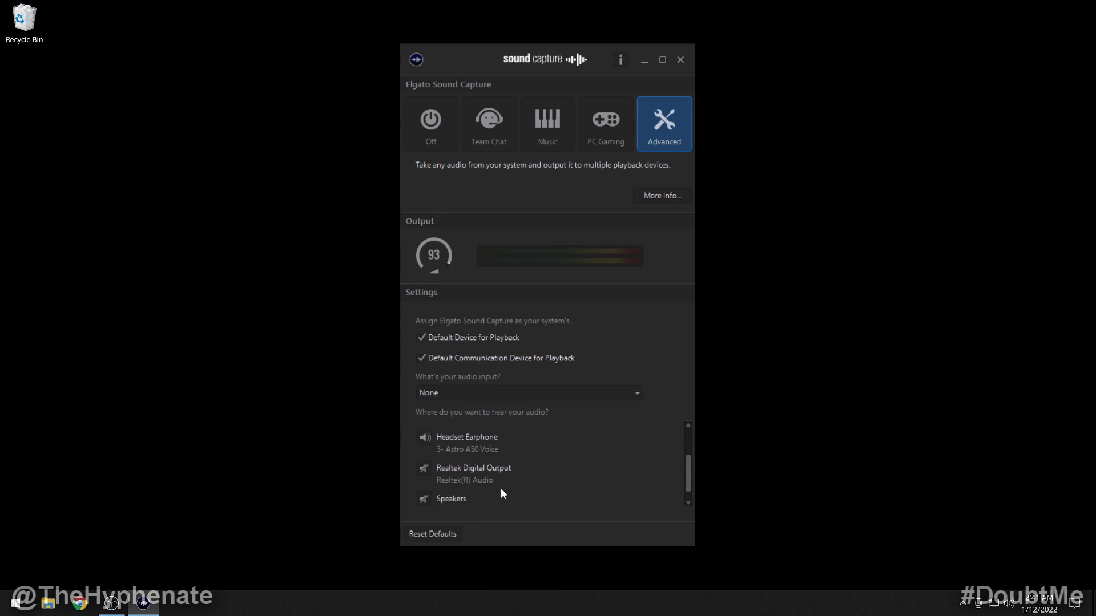
scroll(687, 499, "down", 1)
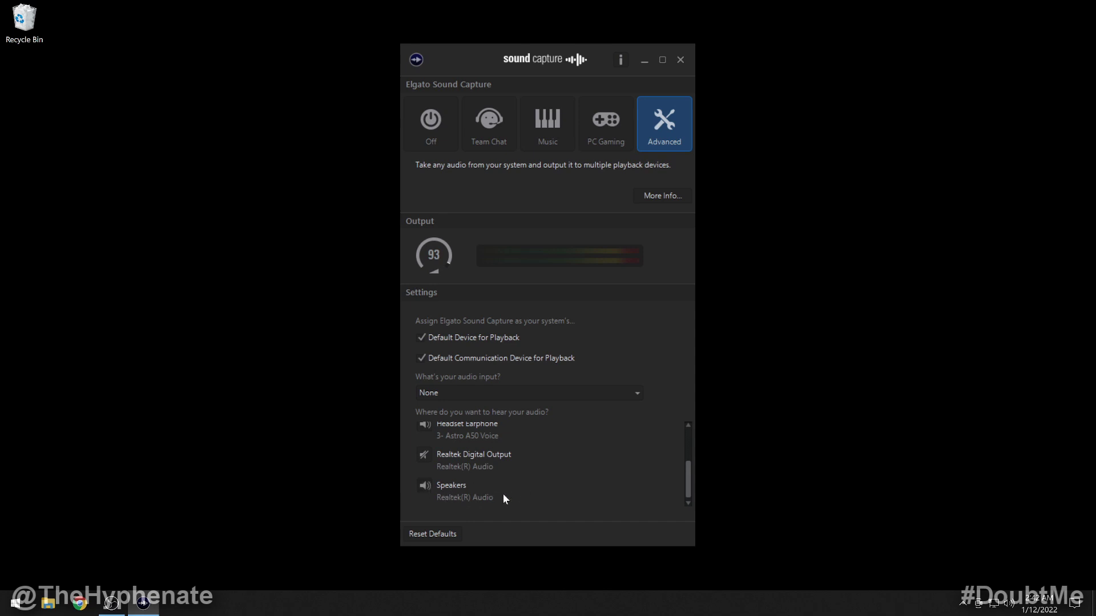
left_click_drag(688, 479, 666, 520)
left_click_drag(687, 480, 686, 445)
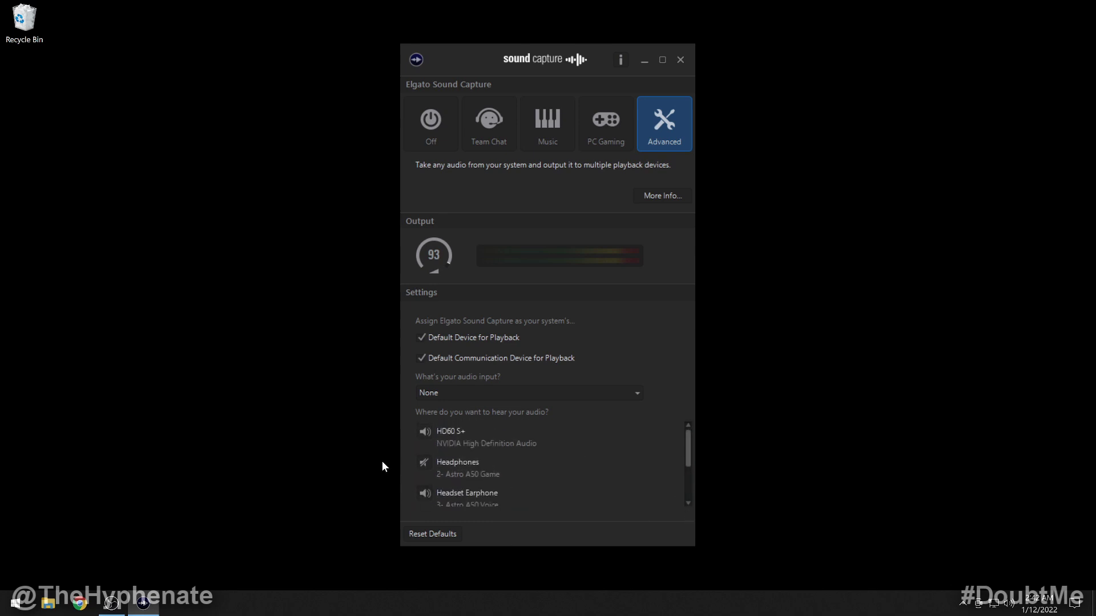
scroll(460, 433, "down", 1)
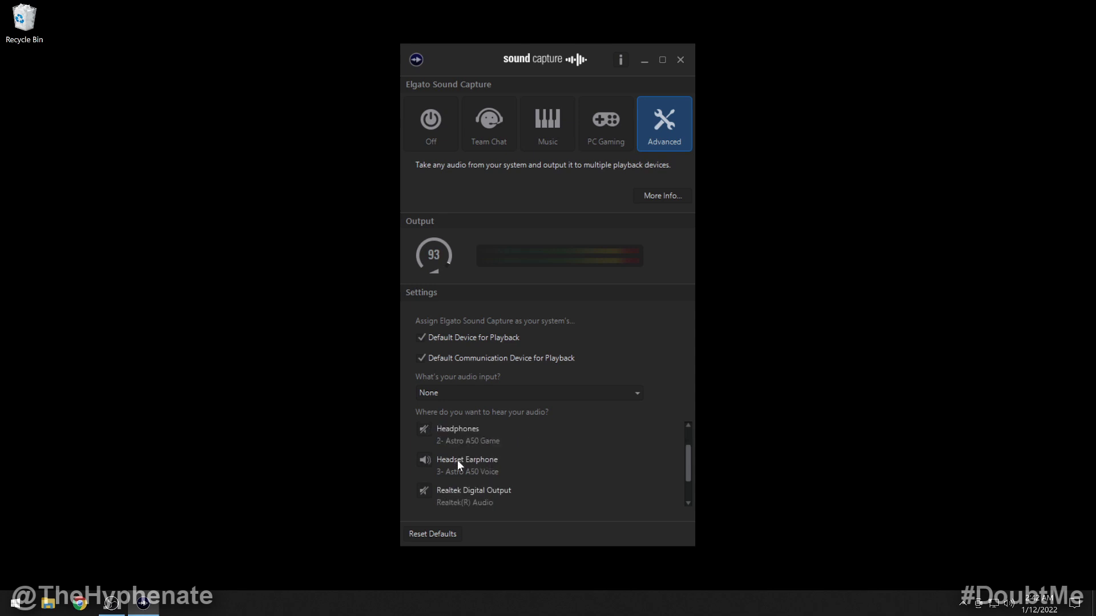
scroll(483, 461, "down", 1)
Step: Close and relaunch Sound Capture, and check which playback devices are enabled in Advanced mode
left_click(680, 61)
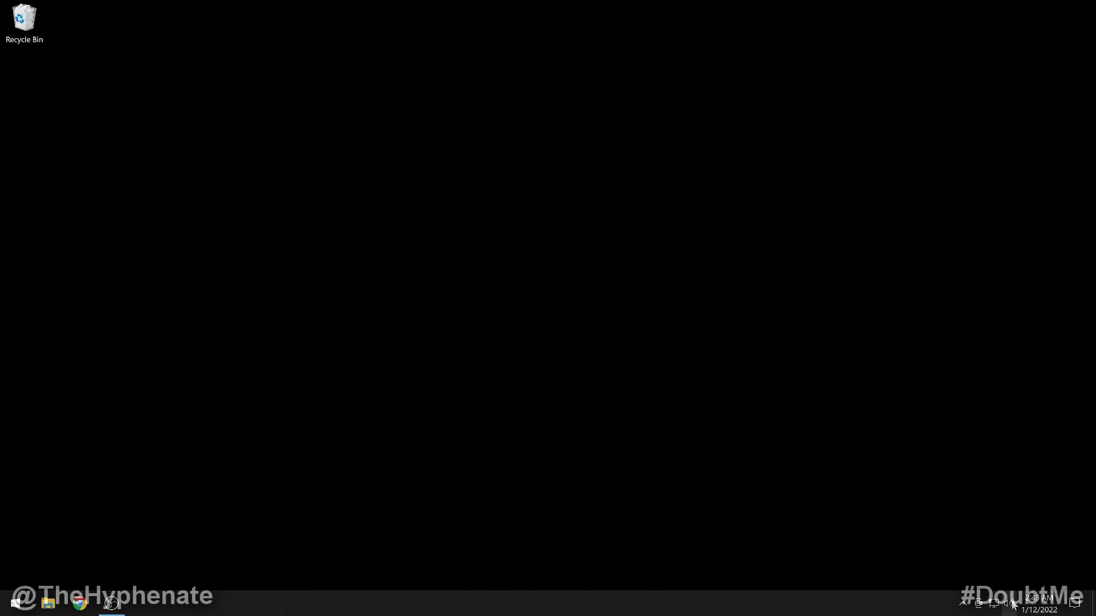
left_click(15, 604)
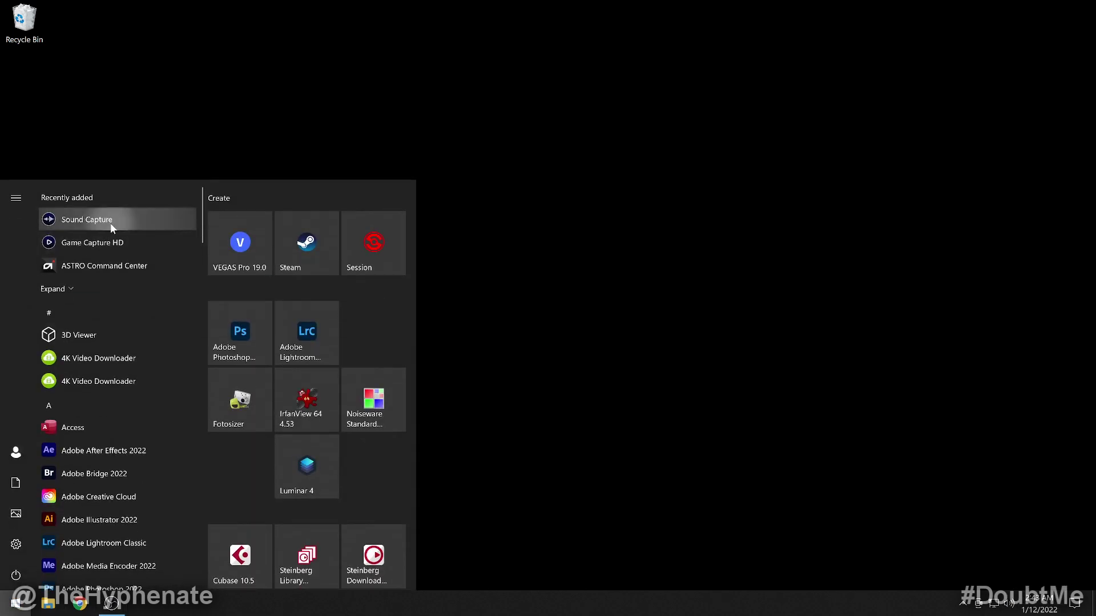
left_click(111, 222)
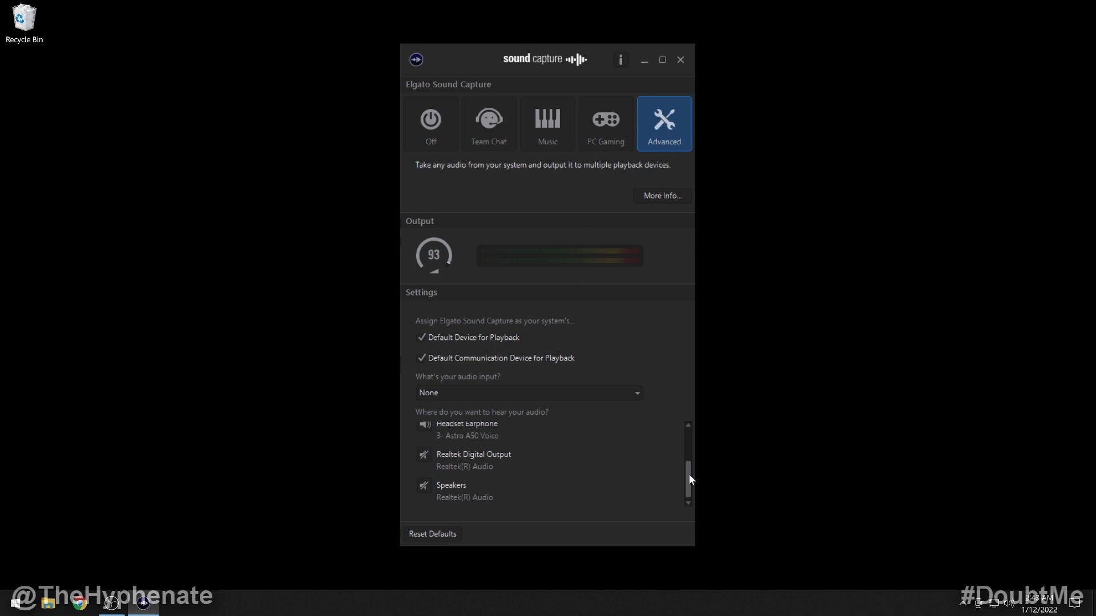
left_click_drag(690, 480, 691, 444)
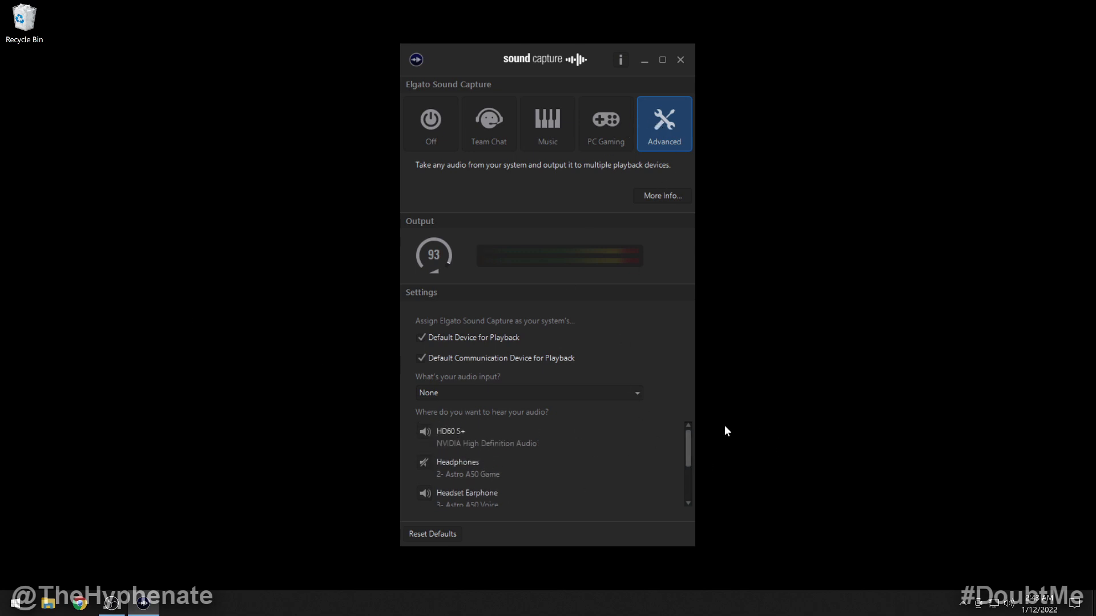
left_click_drag(687, 446, 388, 507)
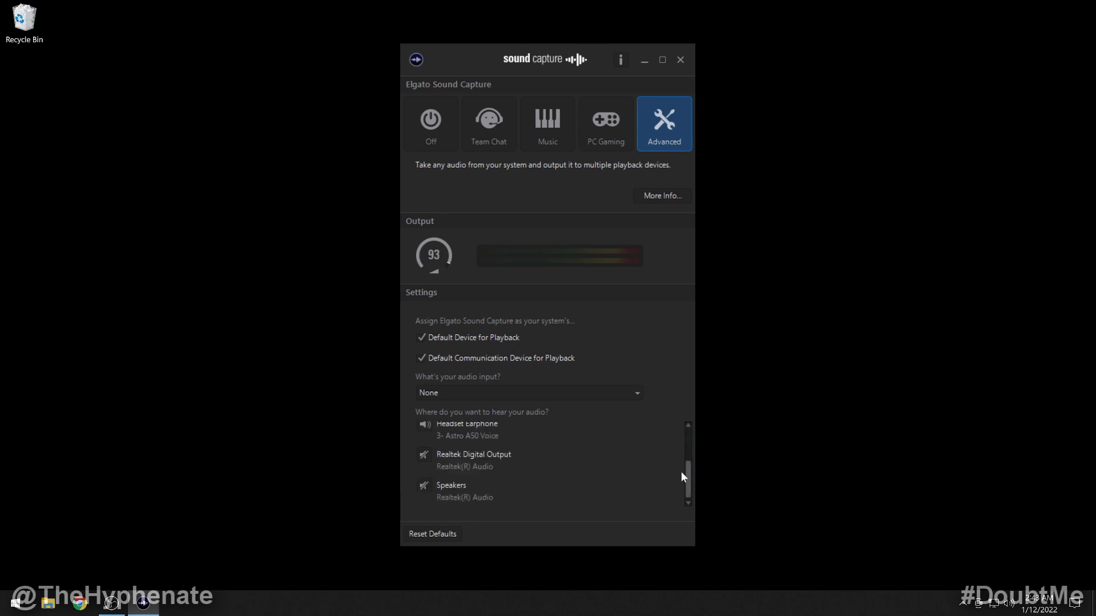
left_click_drag(687, 474, 475, 432)
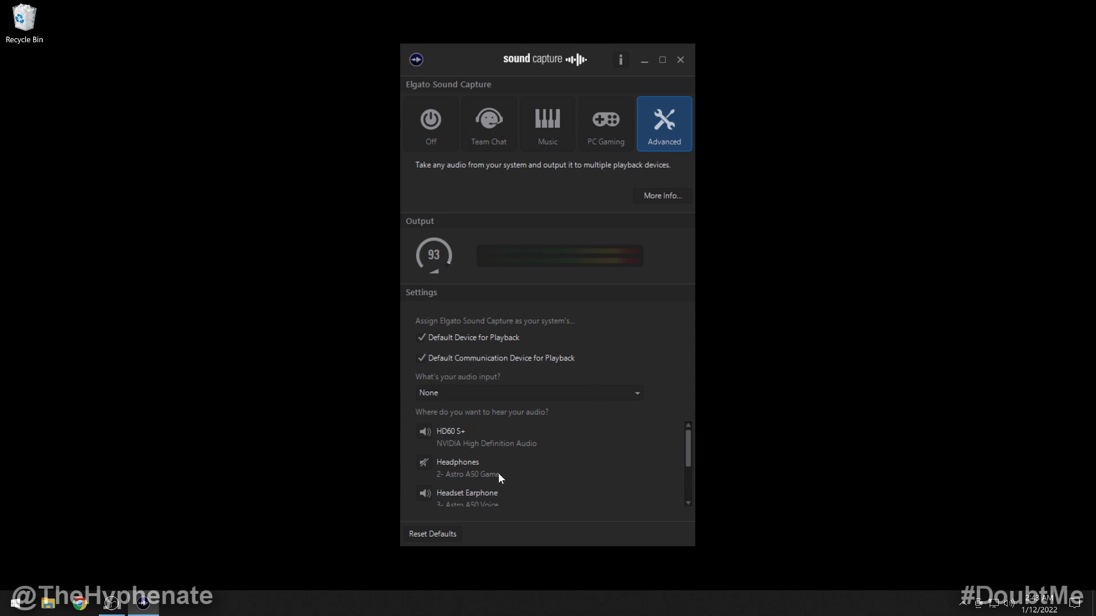
left_click_drag(688, 451, 681, 426)
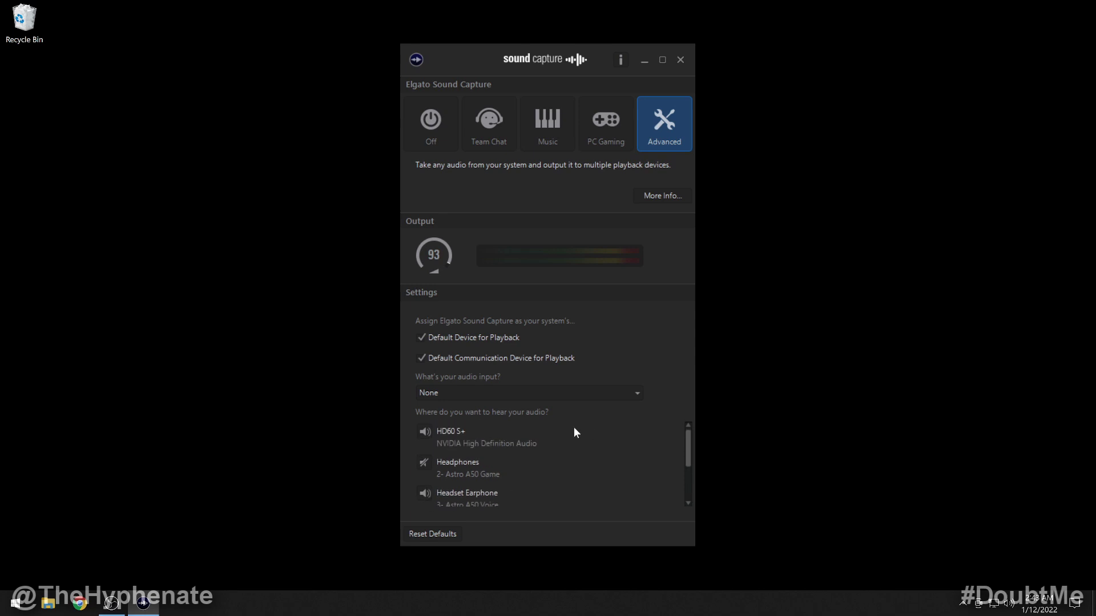